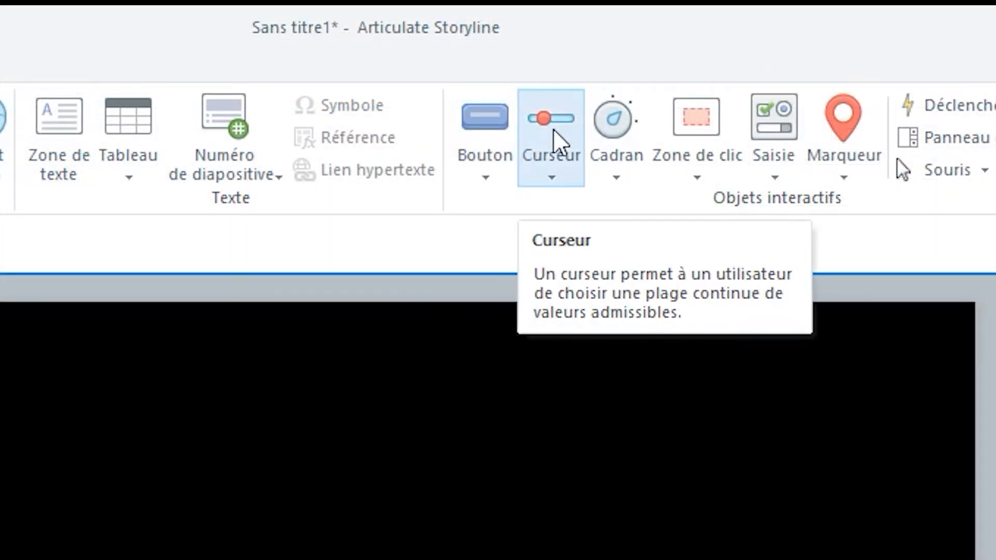
Step: Insert a slider with a round blue thumb and rounded track on the slide, below the row of planets
{"action": "left_click", "coordinate": [557, 139]}
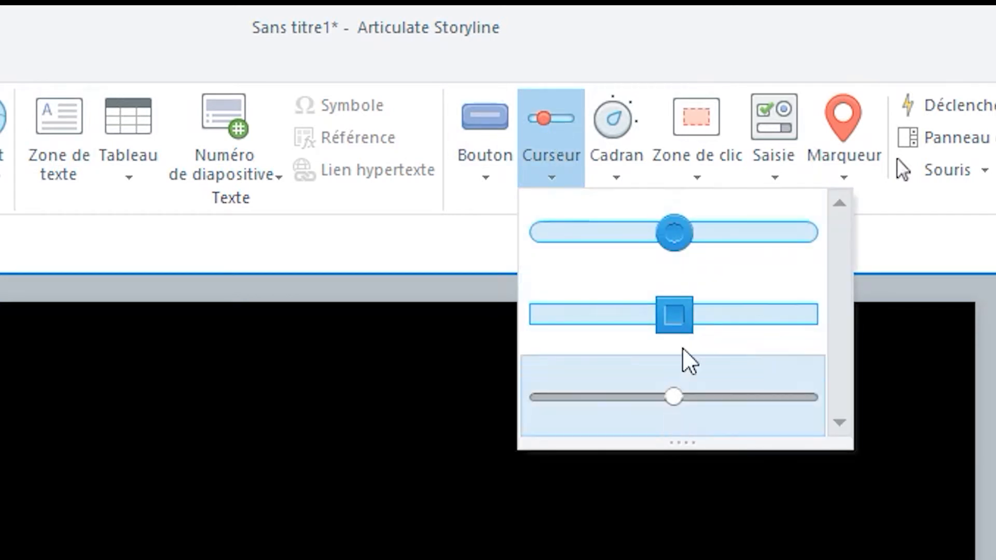
{"action": "left_click", "coordinate": [675, 244]}
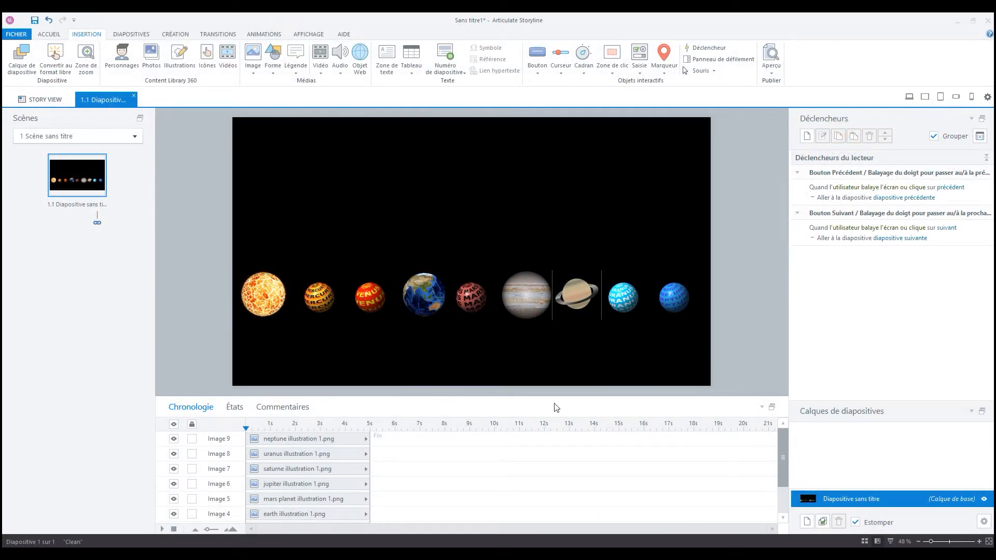
{"action": "left_click", "coordinate": [455, 341]}
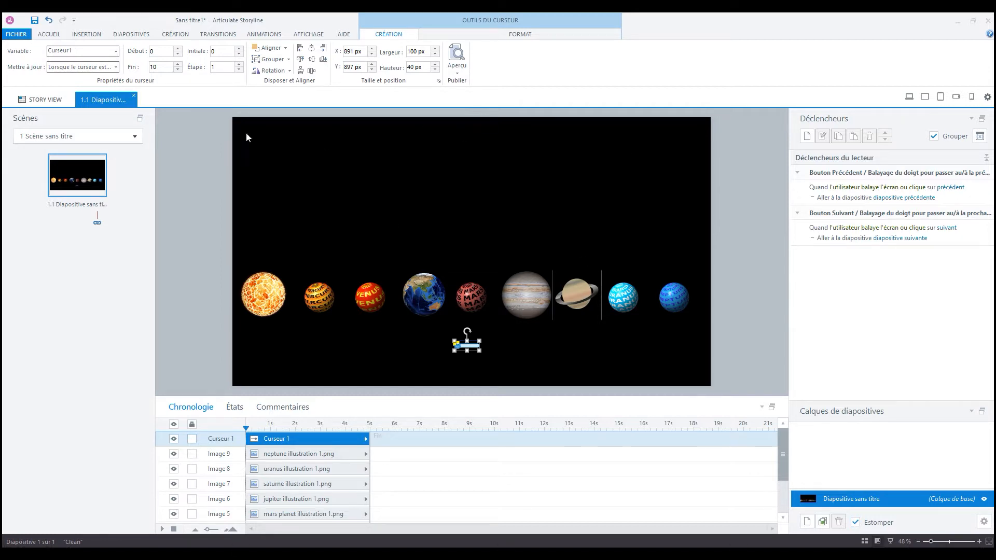
Step: Resize the slider to 1800 px wide and 160 px high
{"action": "double_click", "coordinate": [412, 52]}
{"action": "type", "text": "18"}
{"action": "key", "text": "Tab"}
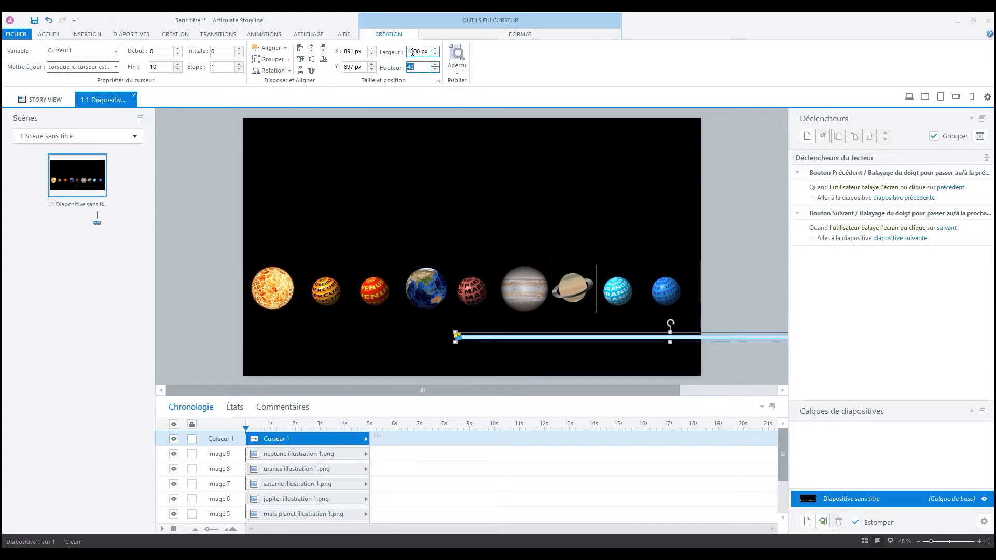
{"action": "type", "text": "160"}
{"action": "key", "text": "Return"}
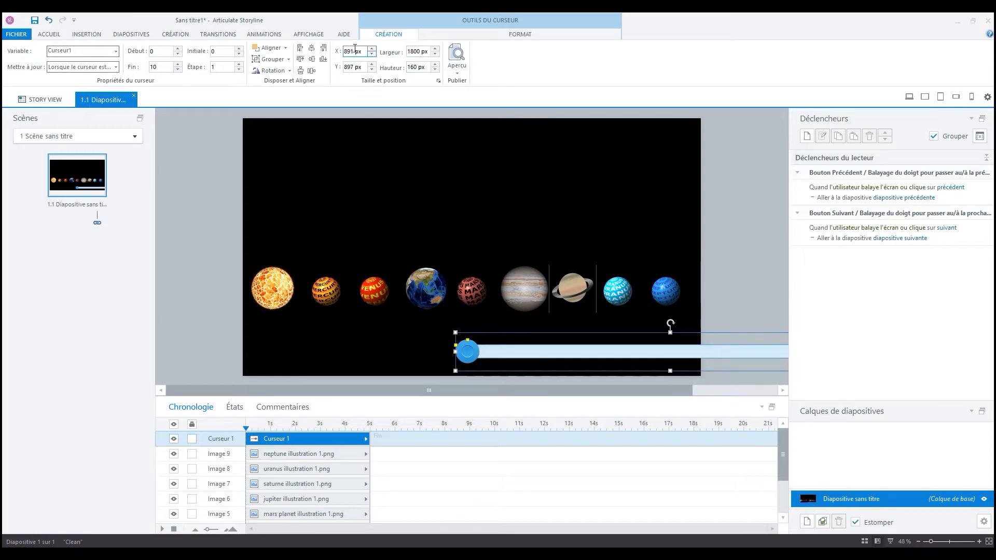
Step: Position the slider at X 47 px and Y 856 px
{"action": "triple_click", "coordinate": [355, 49]}
{"action": "type", "text": "47"}
{"action": "key", "text": "Tab"}
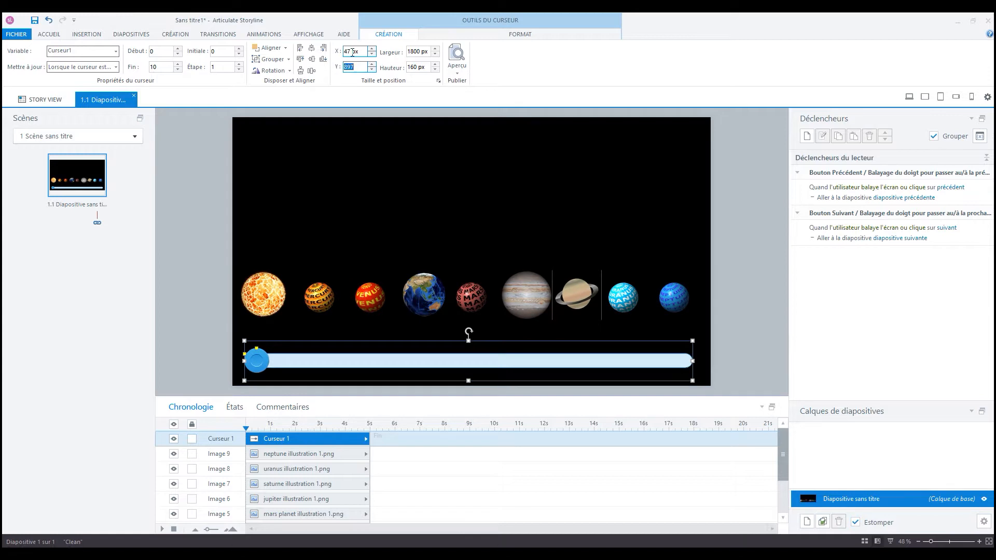
{"action": "type", "text": "856"}
{"action": "key", "text": "Tab"}
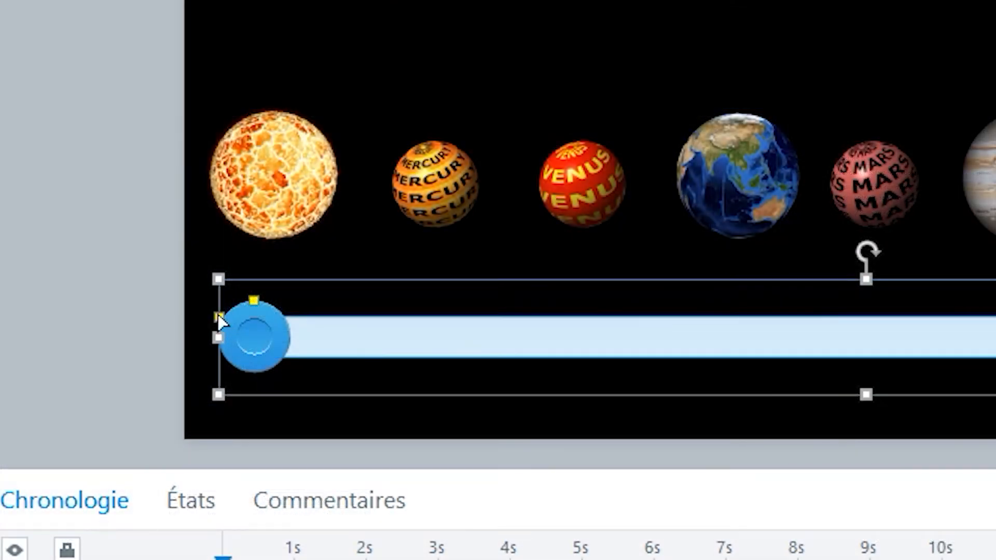
Step: Make the slider's track thinner and apply the rounded light orange track style
{"action": "left_click_drag", "start_coordinate": [218, 317], "coordinate": [218, 330]}
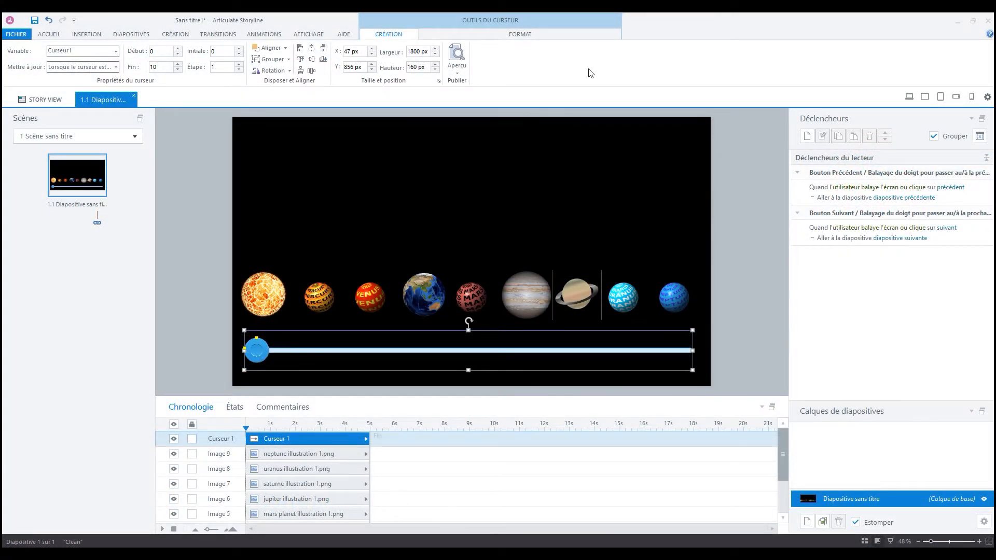
{"action": "left_click", "coordinate": [523, 35]}
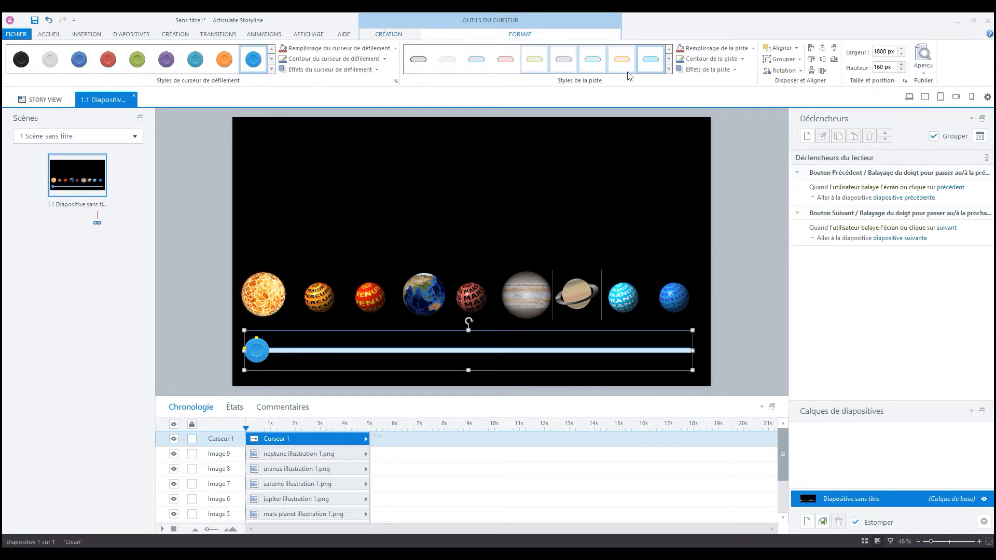
{"action": "left_click", "coordinate": [623, 63]}
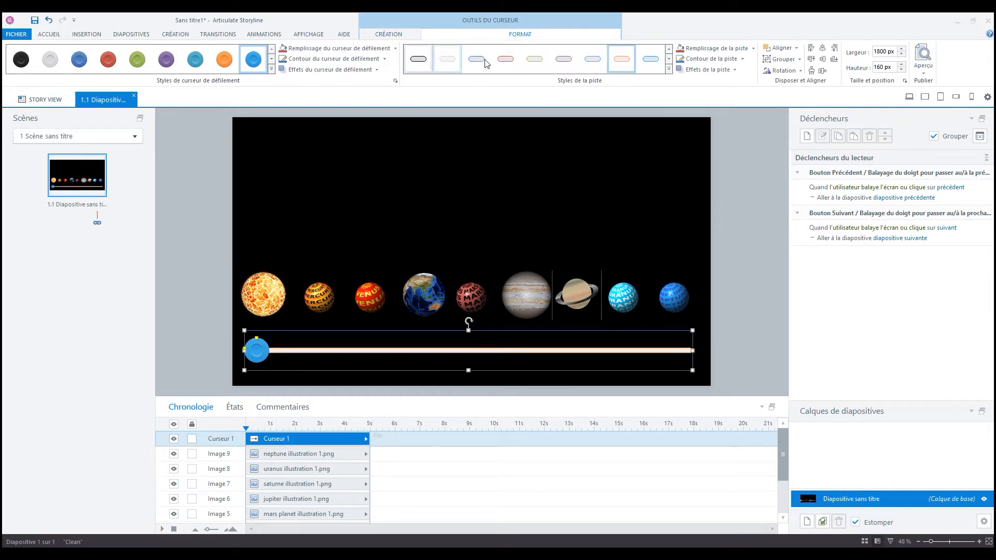
{"action": "left_click", "coordinate": [670, 70]}
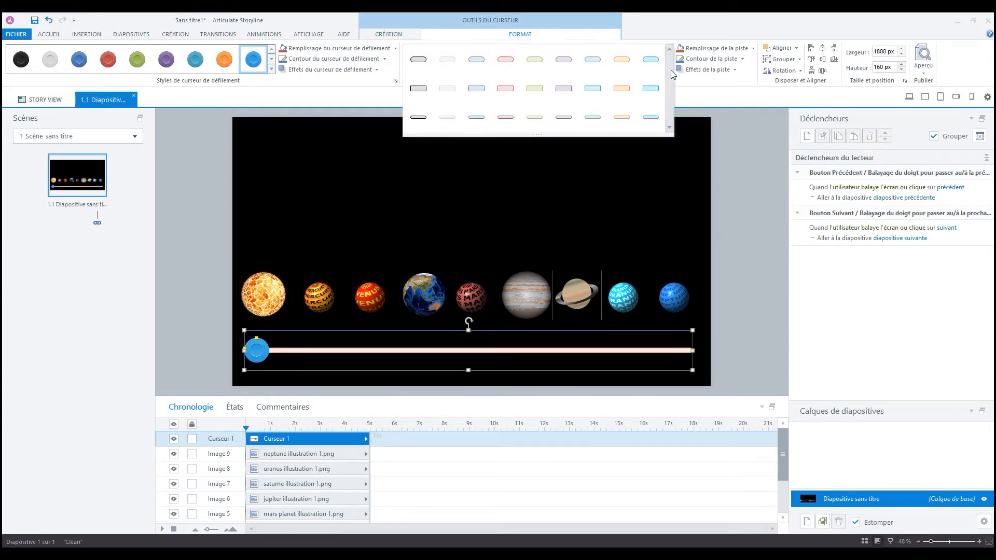
{"action": "left_click", "coordinate": [626, 63]}
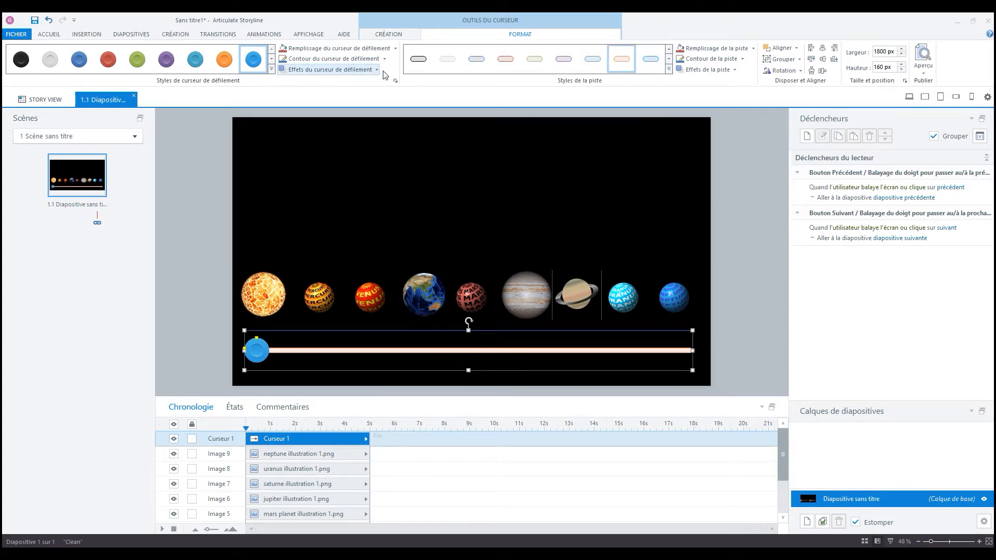
Step: Fill the slider's thumb with the rocket picture from the Images_Tuto folder
{"action": "left_click", "coordinate": [395, 48]}
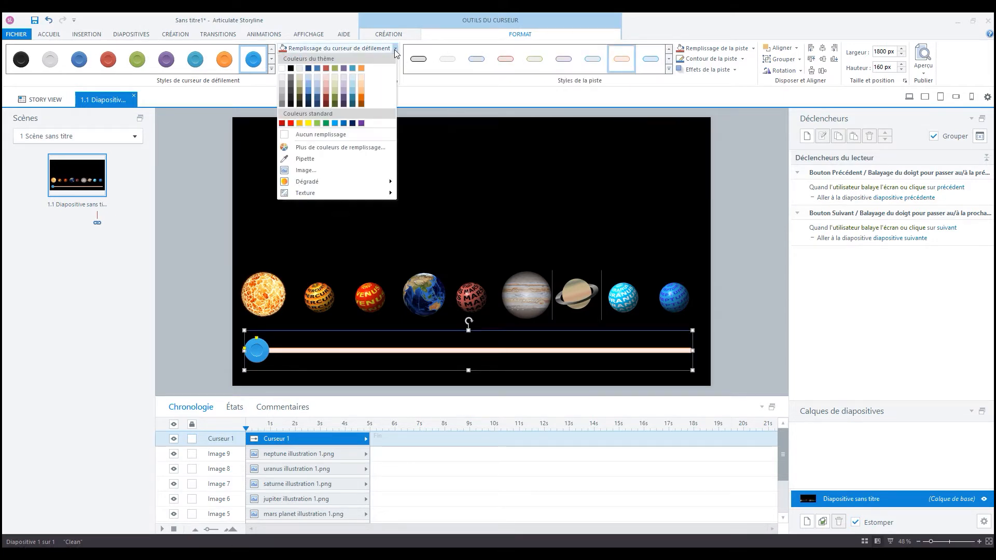
{"action": "left_click", "coordinate": [321, 170]}
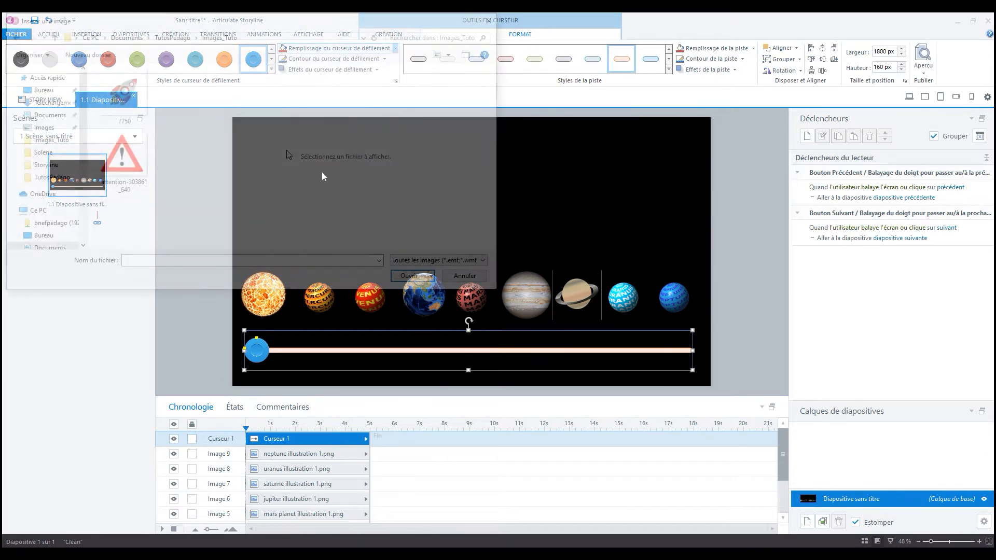
{"action": "left_click", "coordinate": [123, 96]}
{"action": "left_click", "coordinate": [405, 271]}
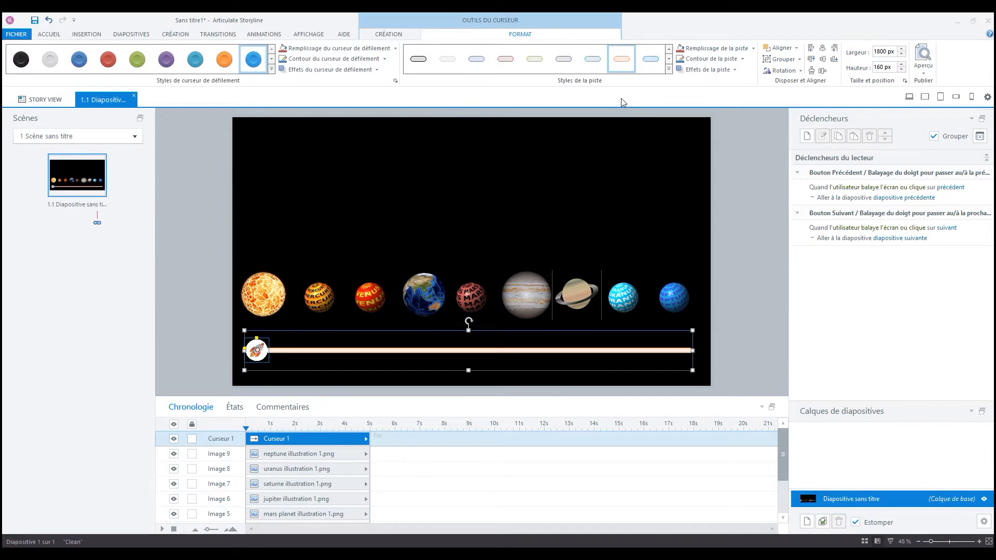
Step: Set the slider to update "Lorsque le curseur est déplacé" and its end value to 8
{"action": "left_click", "coordinate": [389, 34]}
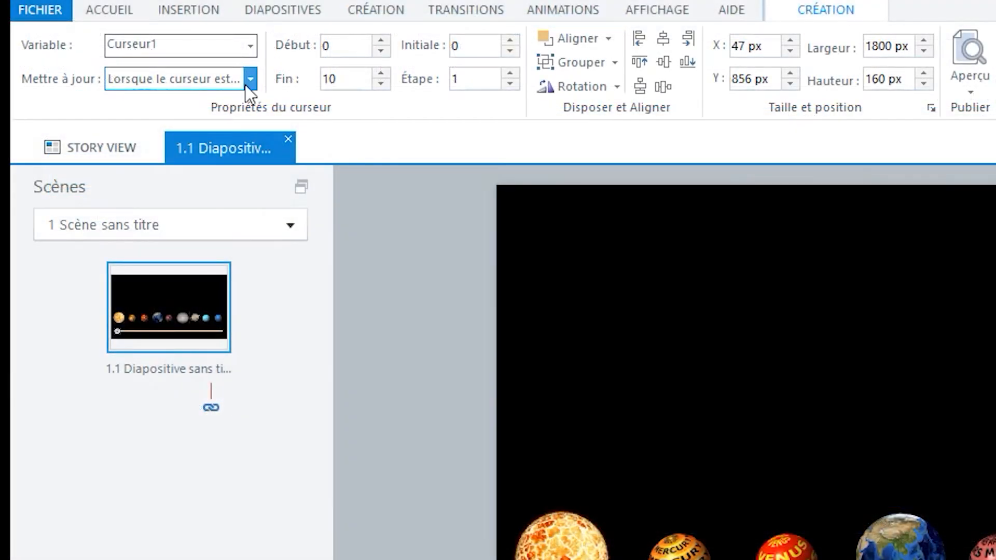
{"action": "left_click", "coordinate": [250, 80]}
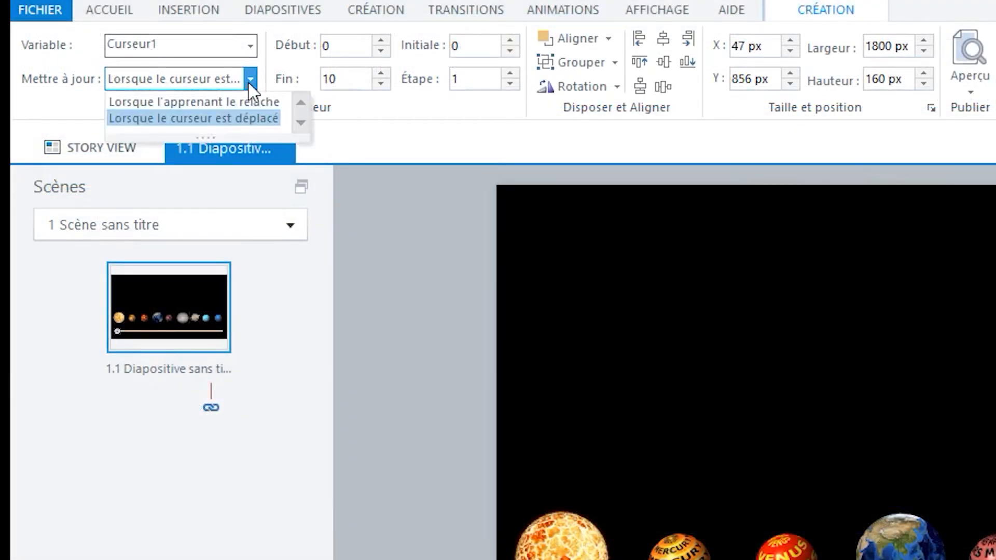
{"action": "left_click", "coordinate": [240, 120]}
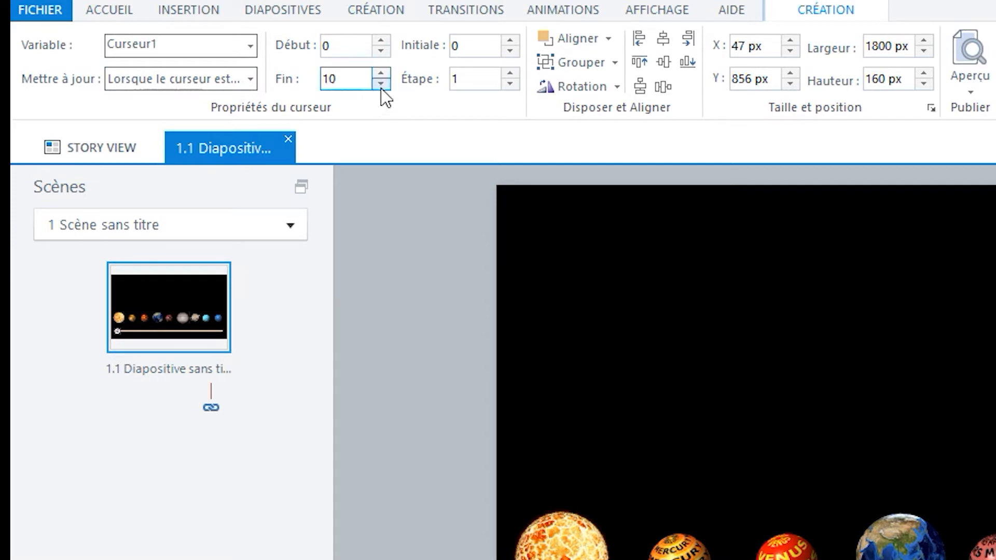
{"action": "double_click", "coordinate": [360, 79]}
{"action": "type", "text": "8"}
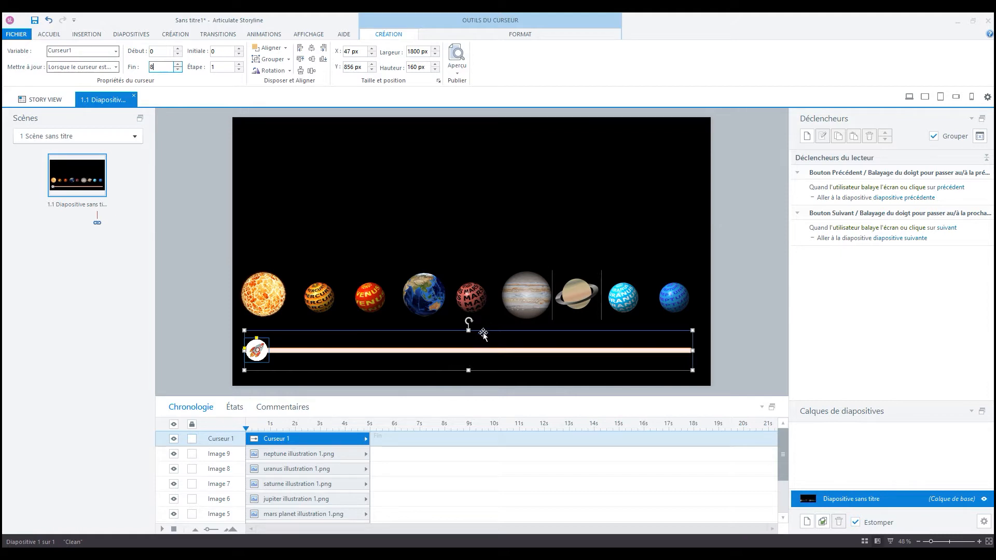
{"action": "left_click", "coordinate": [745, 262]}
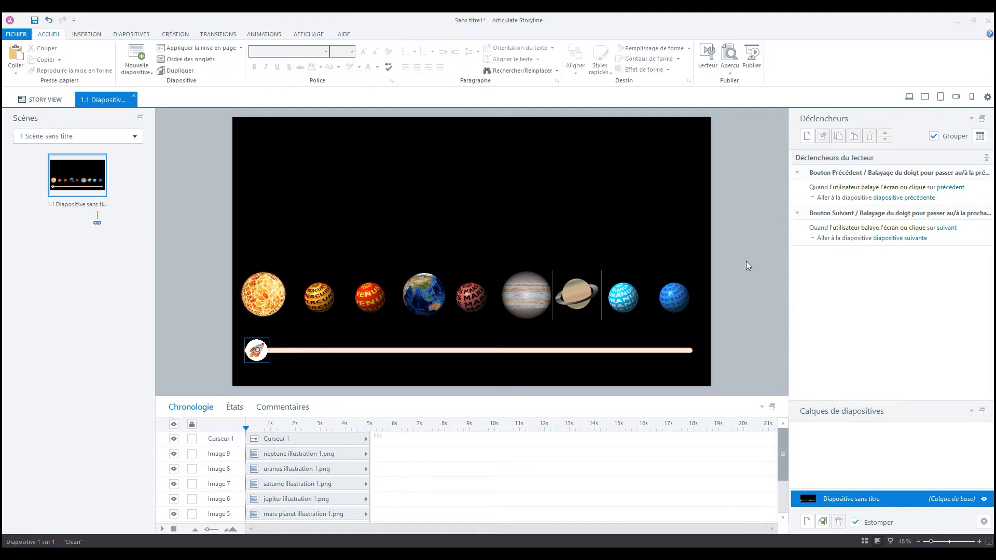
Step: Insert a rectangle on the slide and place it above the sun, at about X 95 px, Y 85 px
{"action": "left_click", "coordinate": [86, 35]}
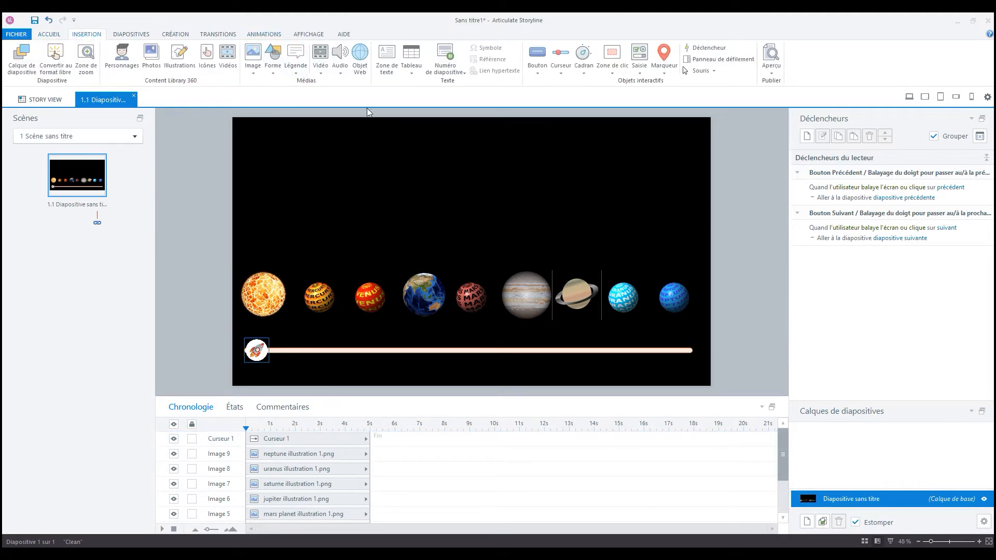
{"action": "left_click", "coordinate": [273, 56]}
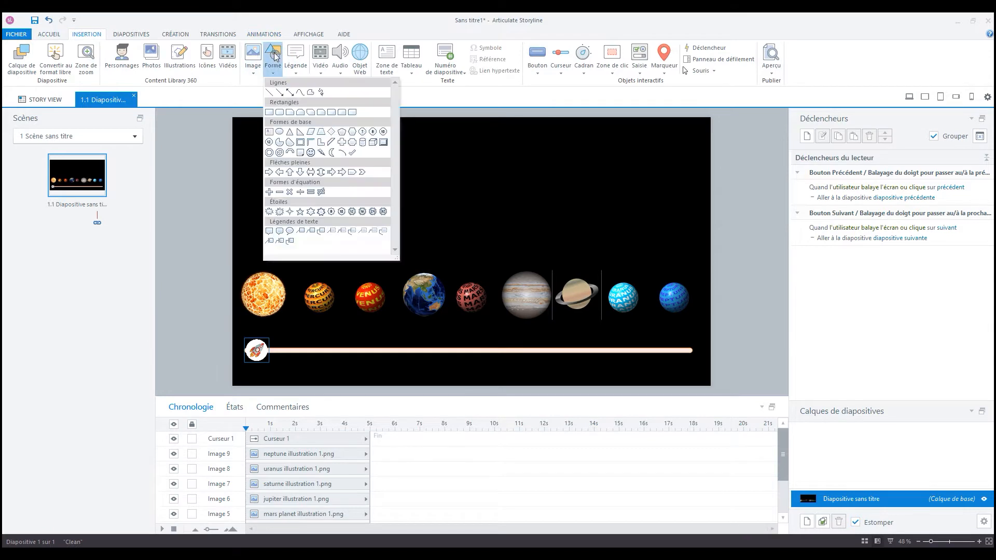
{"action": "left_click", "coordinate": [269, 112]}
{"action": "mouse_move", "coordinate": [400, 188]}
{"action": "left_mouse_down"}
{"action": "mouse_move", "coordinate": [426, 214]}
{"action": "mouse_move", "coordinate": [268, 150]}
{"action": "left_mouse_up"}
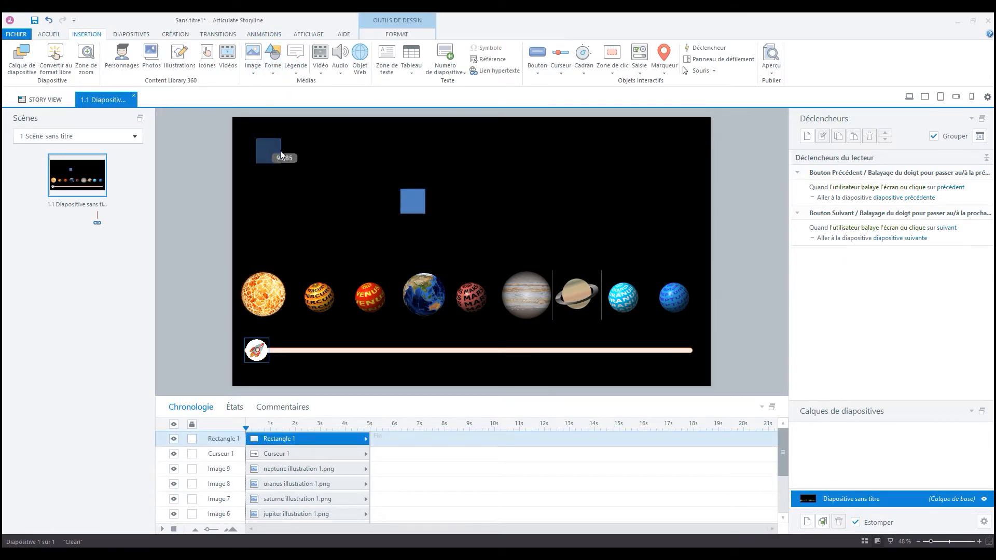
Step: Resize the rectangle to 1800 × 513 px and move it above the planets to about X 60 px, Y 35 px
{"action": "left_click", "coordinate": [403, 35]}
{"action": "left_click", "coordinate": [673, 52]}
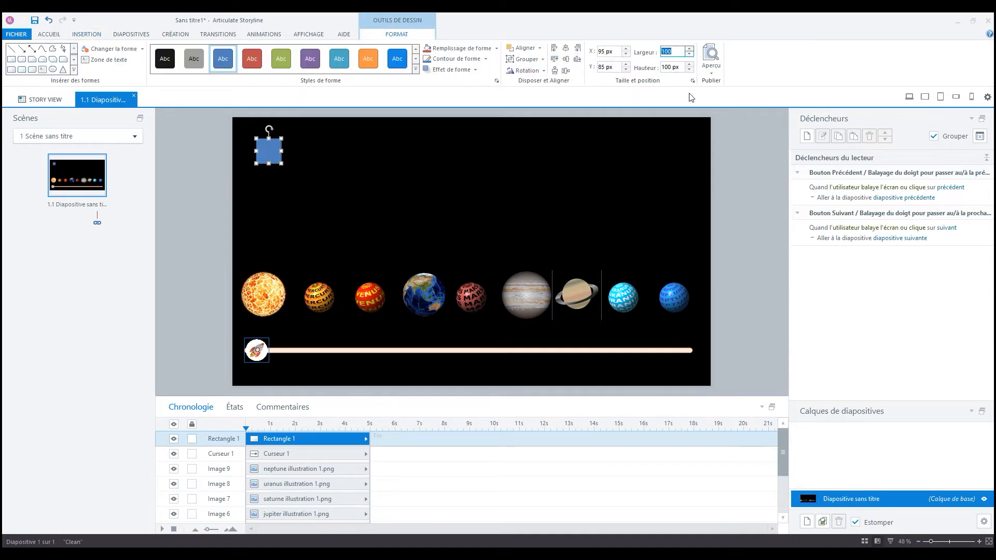
{"action": "type", "text": "1800"}
{"action": "key", "text": "Tab"}
{"action": "type", "text": "5"}
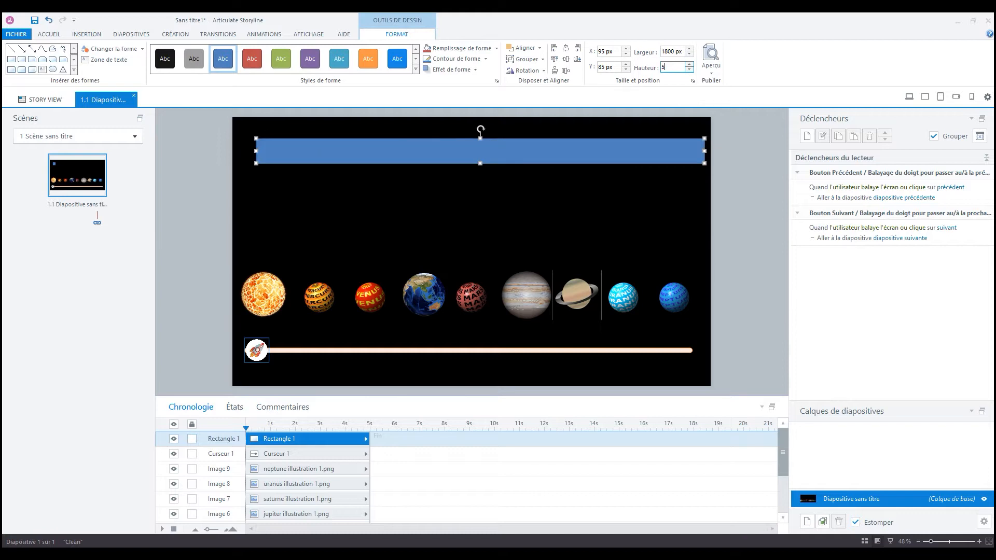
{"action": "type", "text": "13"}
{"action": "key", "text": "Return"}
{"action": "left_click", "coordinate": [599, 52]}
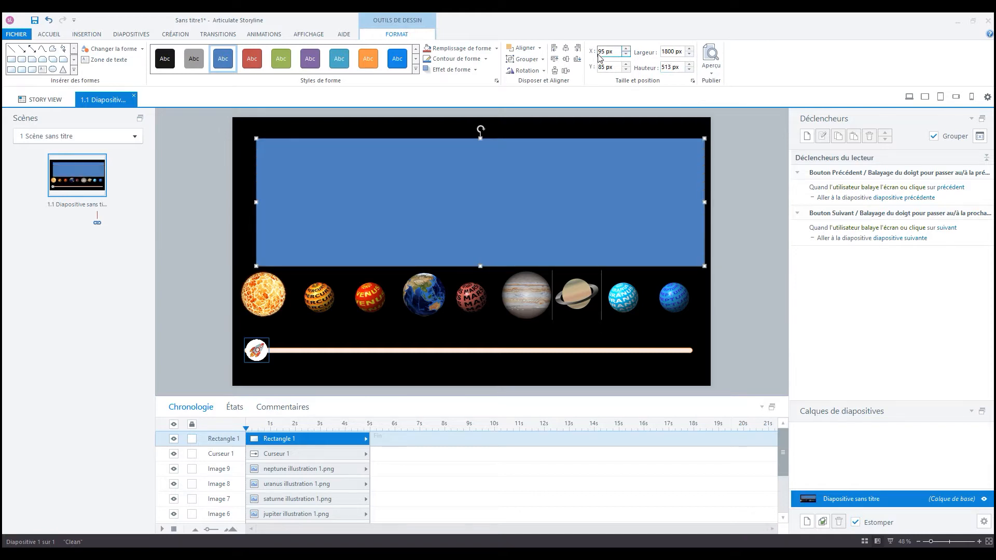
{"action": "left_click_drag", "start_coordinate": [482, 204], "coordinate": [474, 191]}
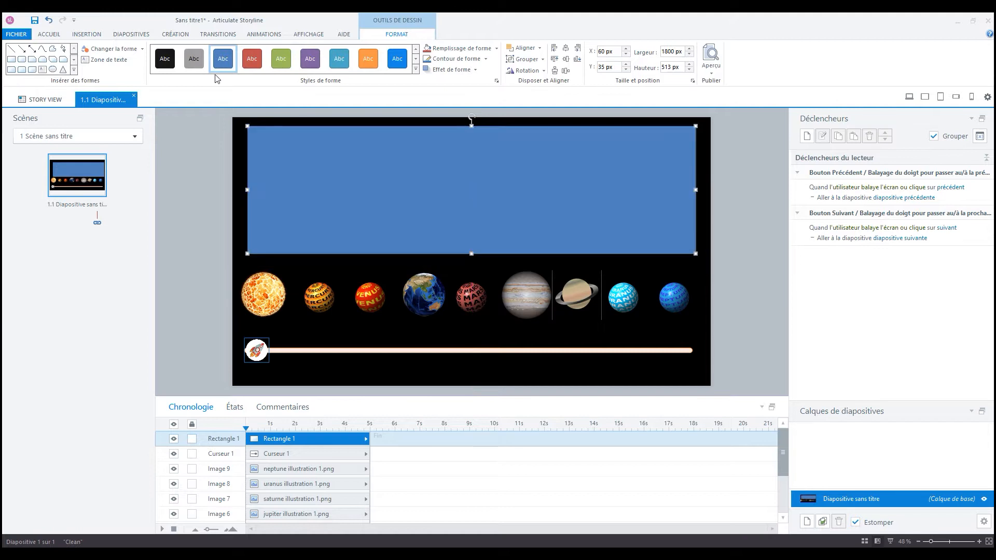
Step: Apply the black shape style to the rectangle and give it a thicker white outline
{"action": "left_click", "coordinate": [167, 64]}
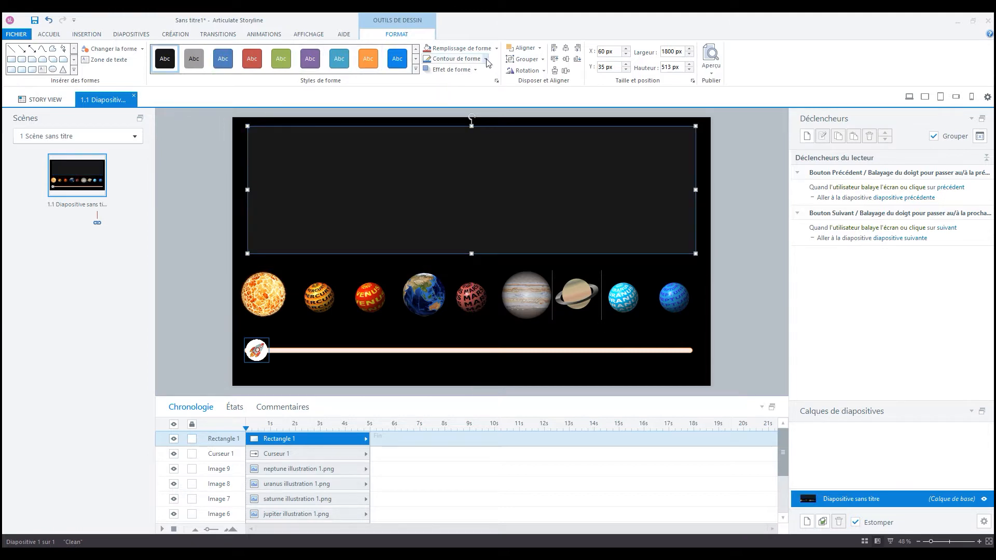
{"action": "left_click", "coordinate": [488, 63]}
{"action": "left_click", "coordinate": [429, 82]}
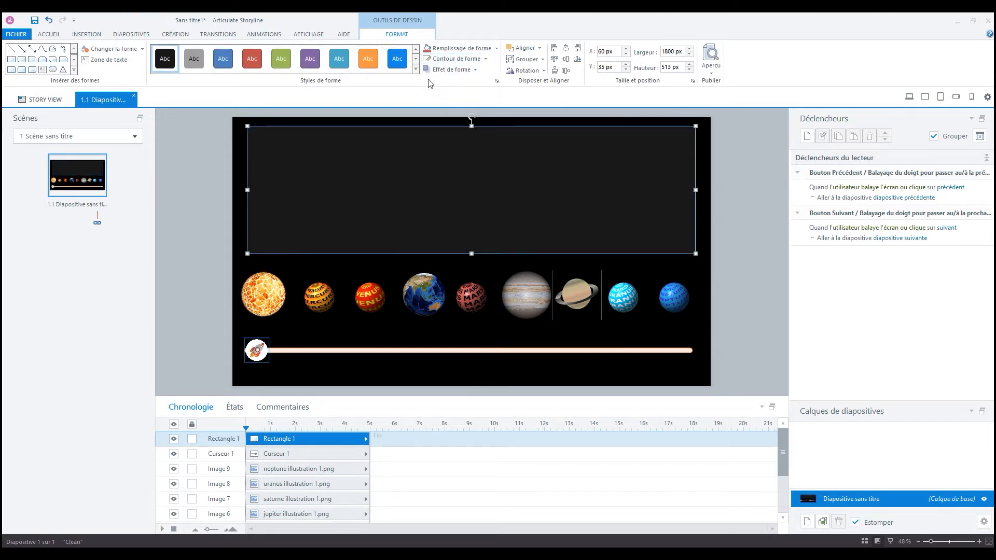
{"action": "left_click", "coordinate": [451, 58]}
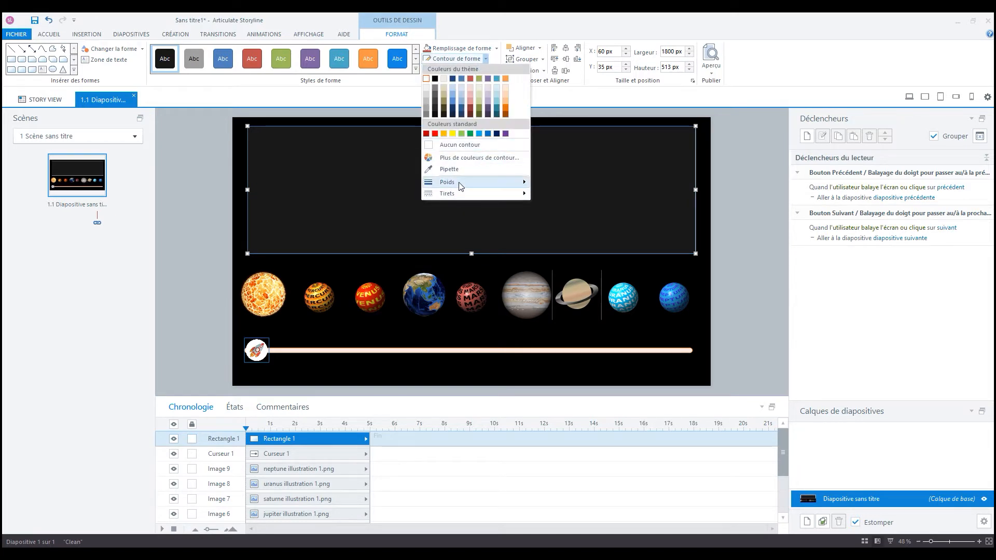
{"action": "mouse_move", "coordinate": [458, 181]}
{"action": "left_click", "coordinate": [587, 238]}
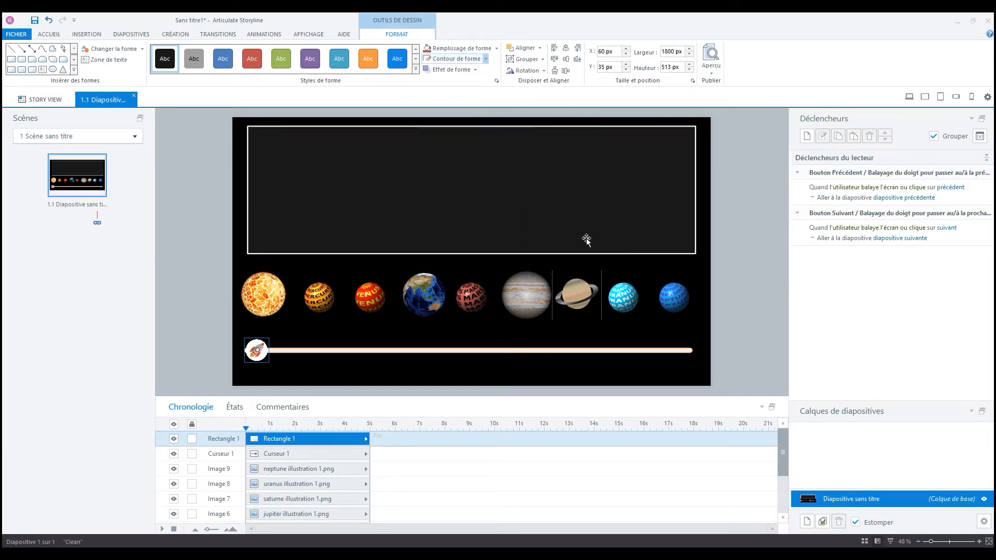
{"action": "double_click", "coordinate": [556, 192]}
{"action": "key", "text": "Escape"}
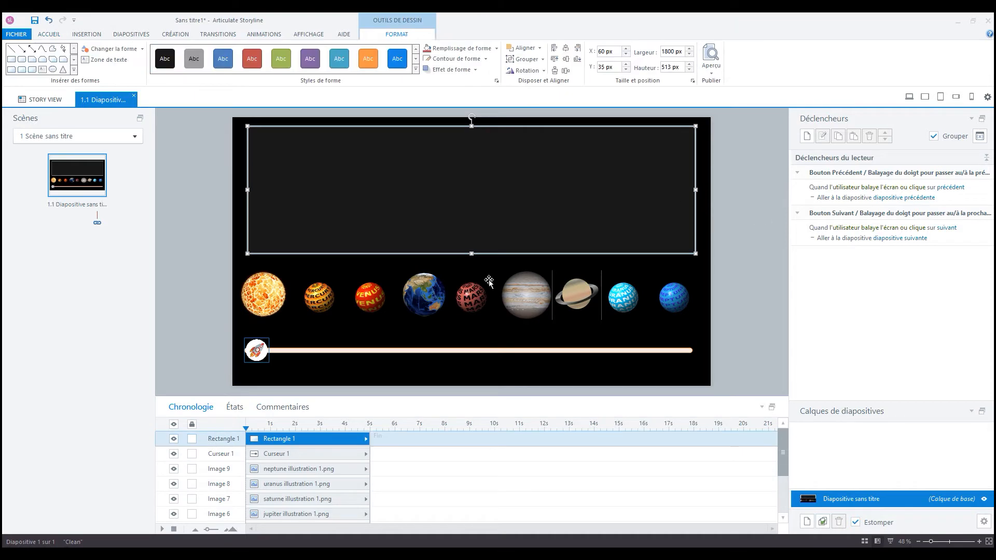
Step: Insert a text box inside the black rectangle reading "Le système solaire" in white
{"action": "left_click", "coordinate": [89, 34]}
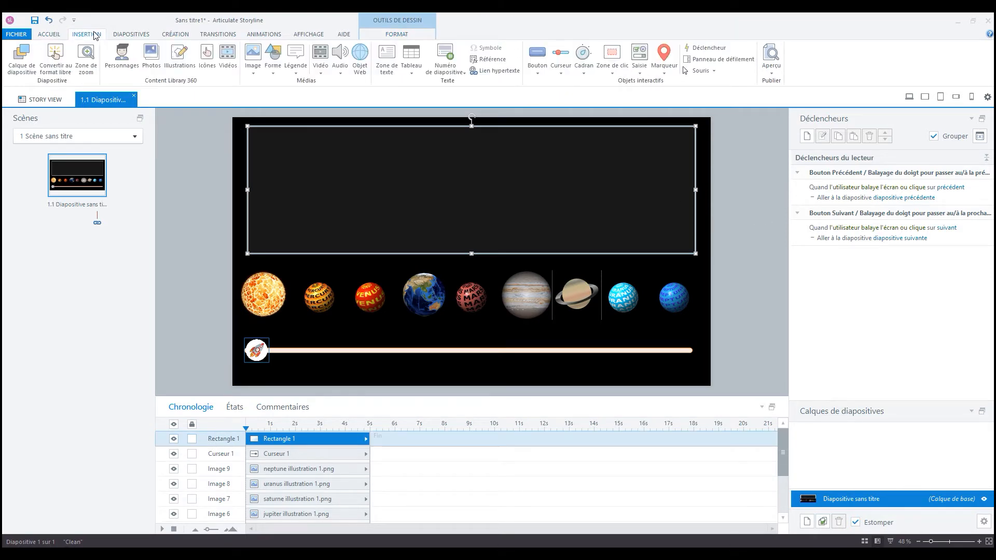
{"action": "left_click", "coordinate": [387, 61]}
{"action": "left_click", "coordinate": [465, 204]}
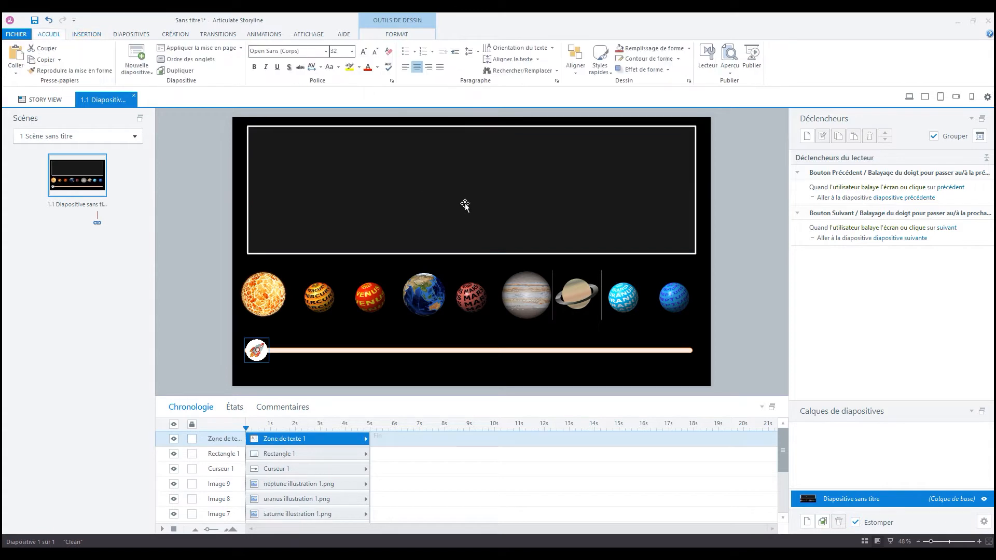
{"action": "left_click", "coordinate": [377, 67]}
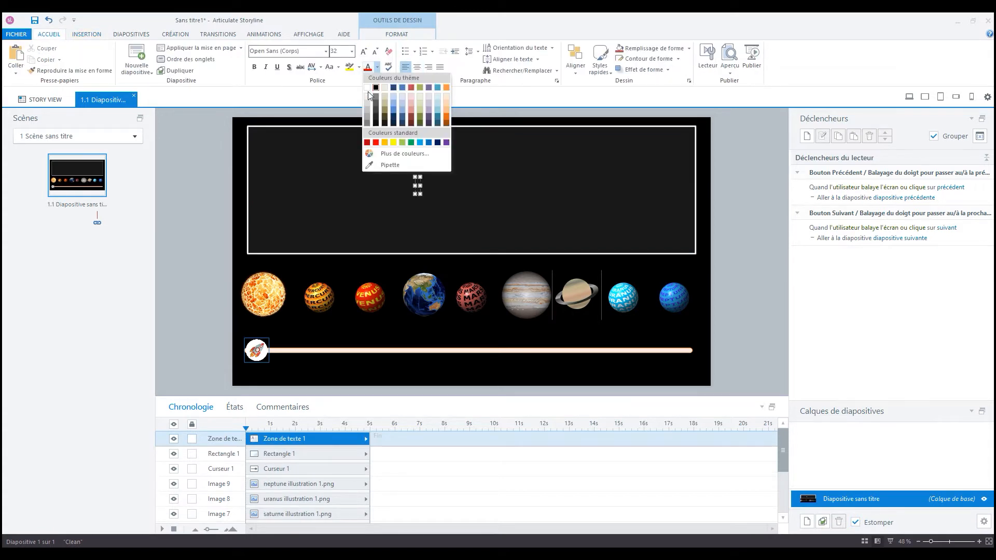
{"action": "left_click", "coordinate": [369, 94]}
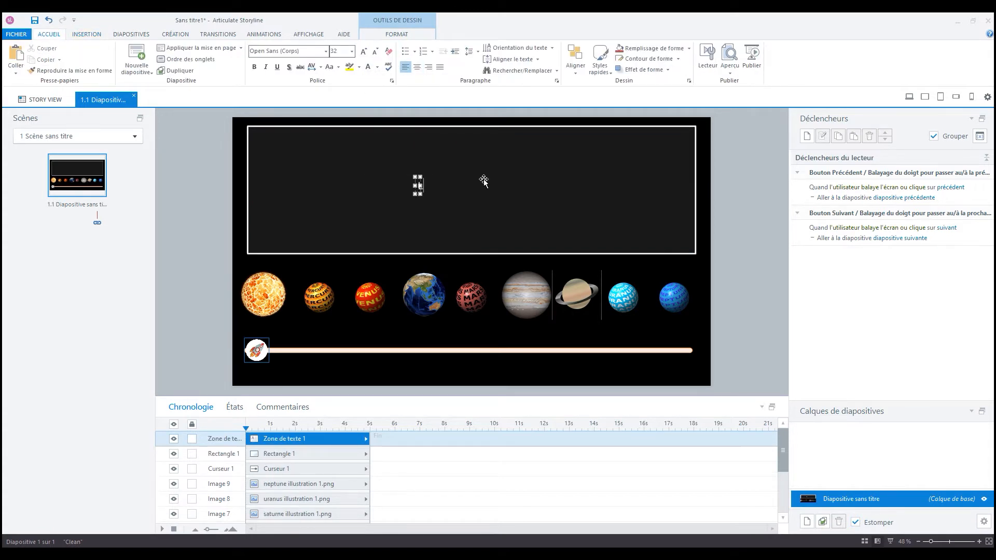
{"action": "type", "text": "Le systèm"}
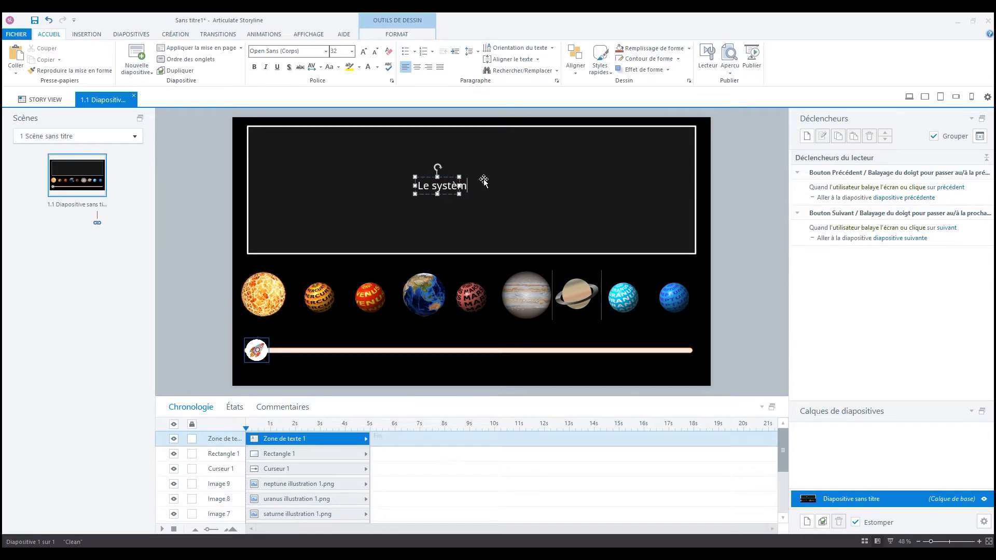
{"action": "type", "text": "e solaire"}
Step: Move the "Le système solaire" title to the black rectangle's upper-left corner and make it bold
{"action": "left_click_drag", "start_coordinate": [484, 180], "coordinate": [322, 150]}
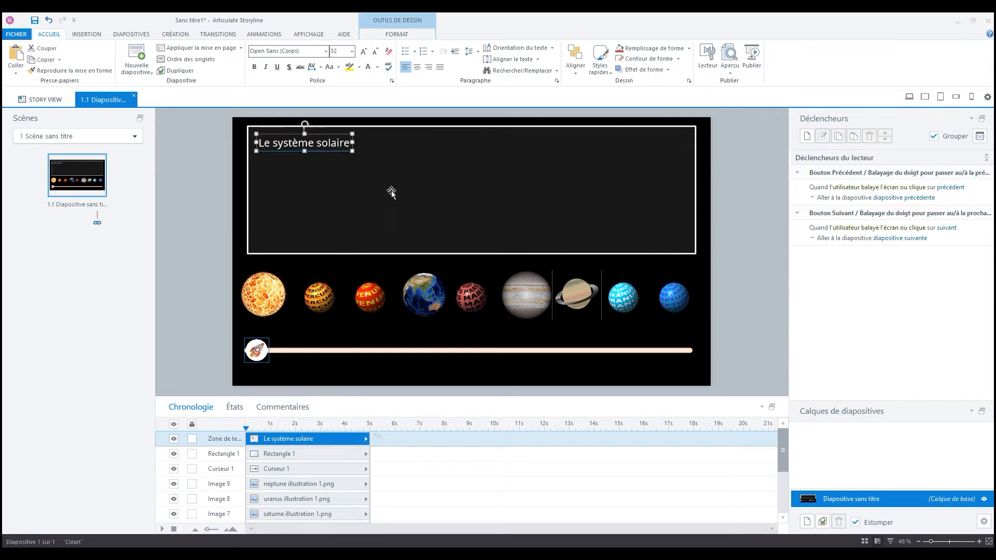
{"action": "left_click", "coordinate": [254, 66]}
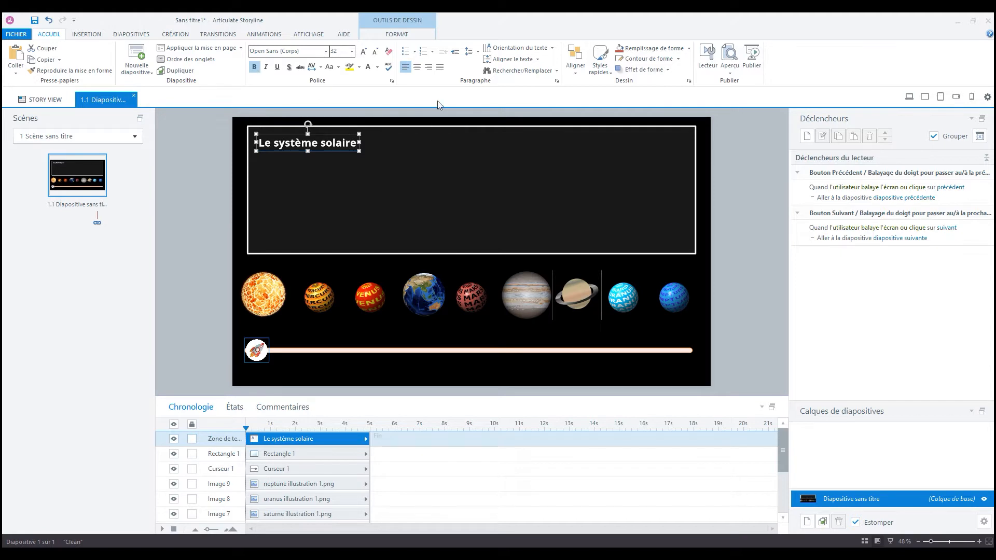
Step: Insert a second text box inside the rectangle, below the "Le système solaire" title
{"action": "left_click", "coordinate": [86, 34]}
{"action": "left_click", "coordinate": [385, 58]}
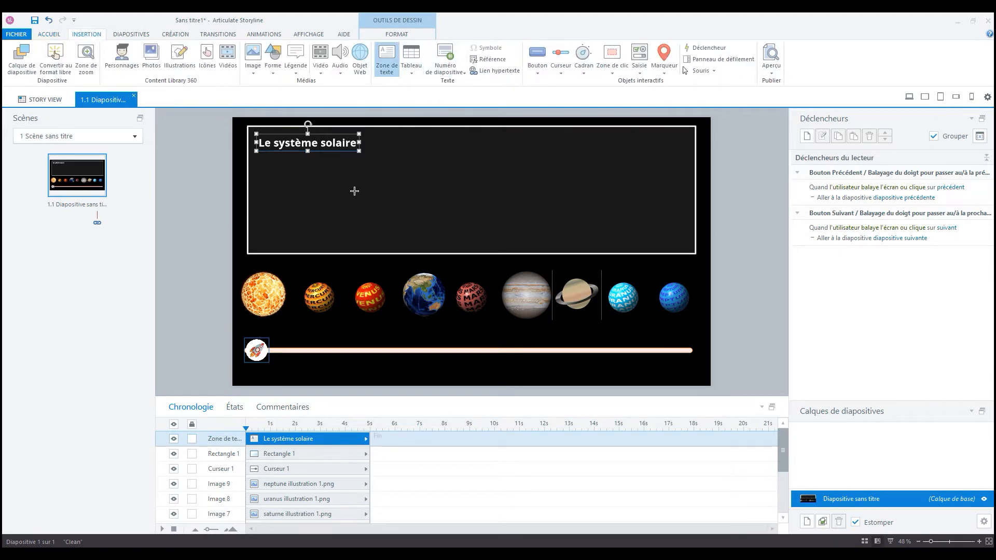
{"action": "left_click", "coordinate": [353, 191]}
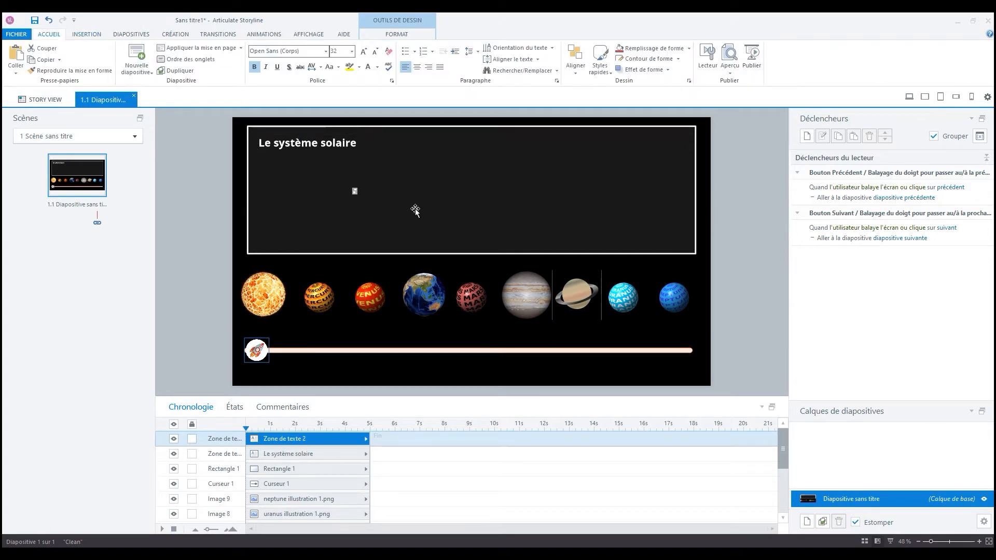
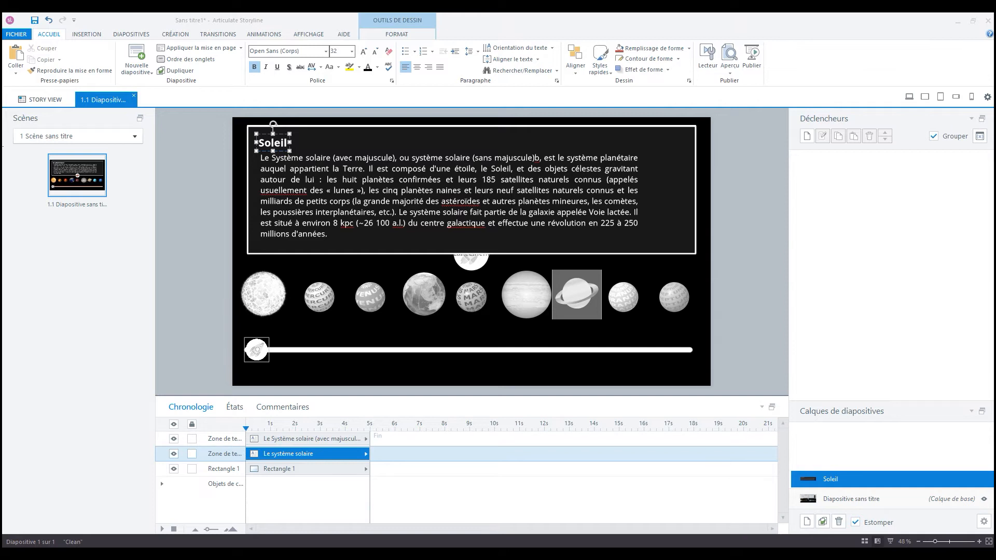
Step: Replace the Soleil layer's description with the copied paragraph about the Sun and widen its text box almost to the frame's right edge
{"action": "left_click", "coordinate": [347, 202]}
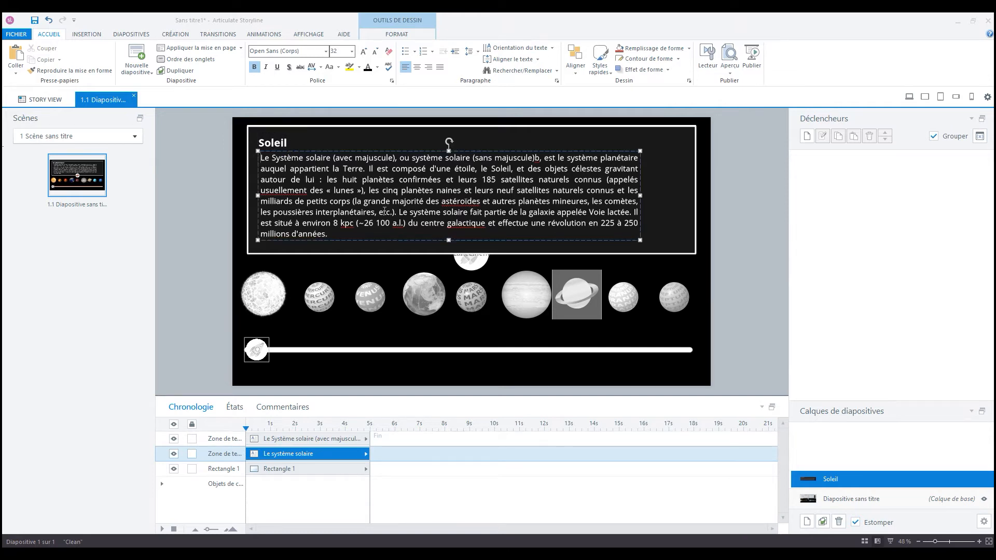
{"action": "left_click", "coordinate": [300, 193]}
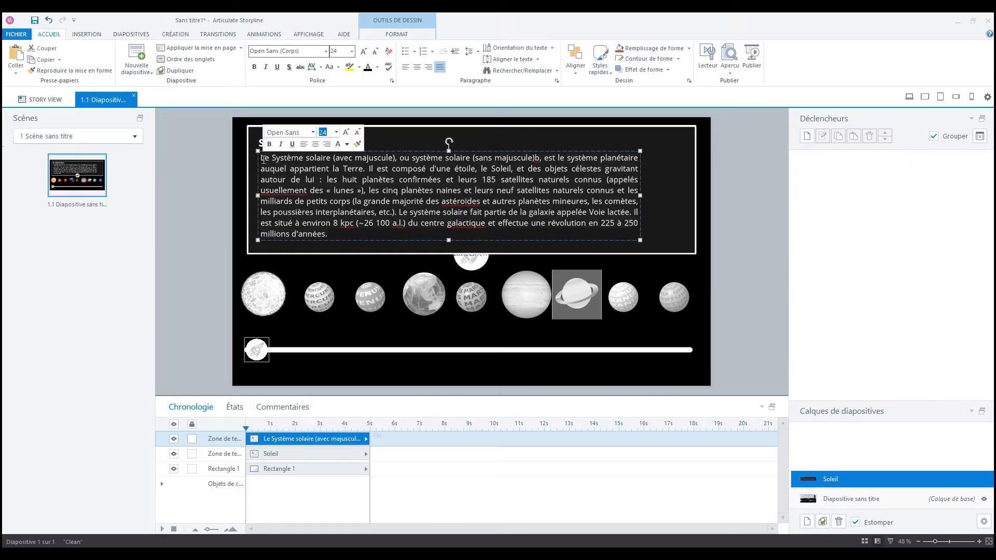
{"action": "key", "text": "ctrl+a"}
{"action": "key", "text": "ctrl+v"}
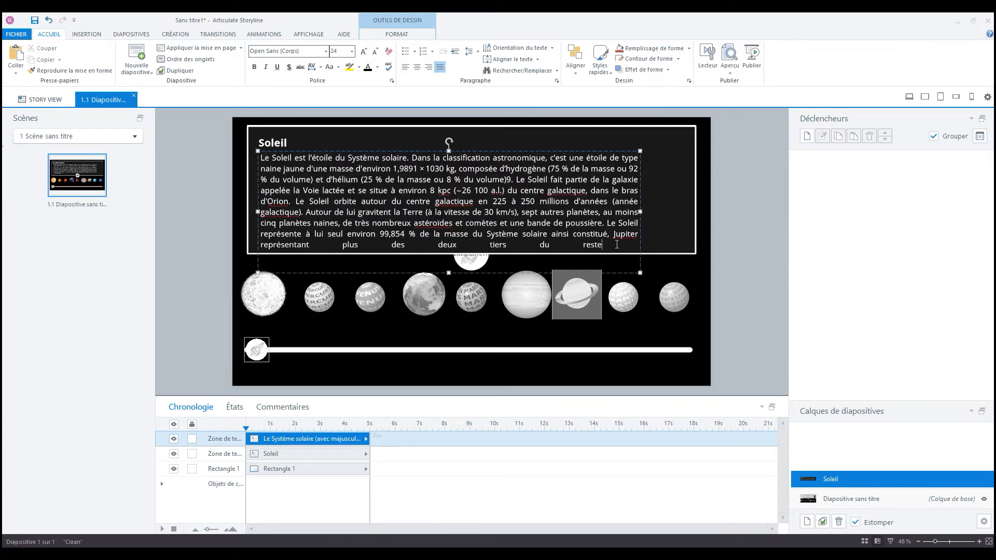
{"action": "key", "text": "Delete"}
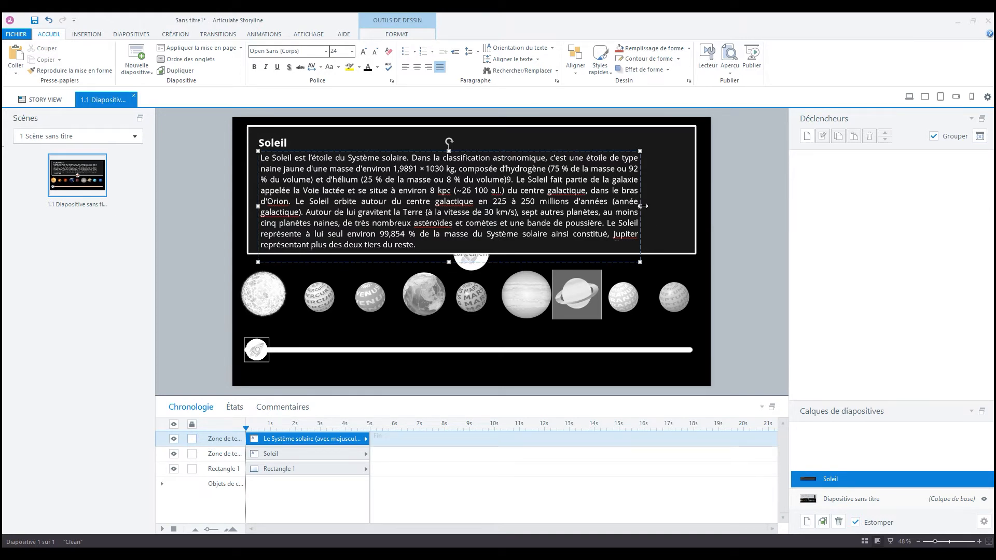
{"action": "left_click_drag", "start_coordinate": [640, 206], "coordinate": [688, 203]}
{"action": "left_click", "coordinate": [740, 249]}
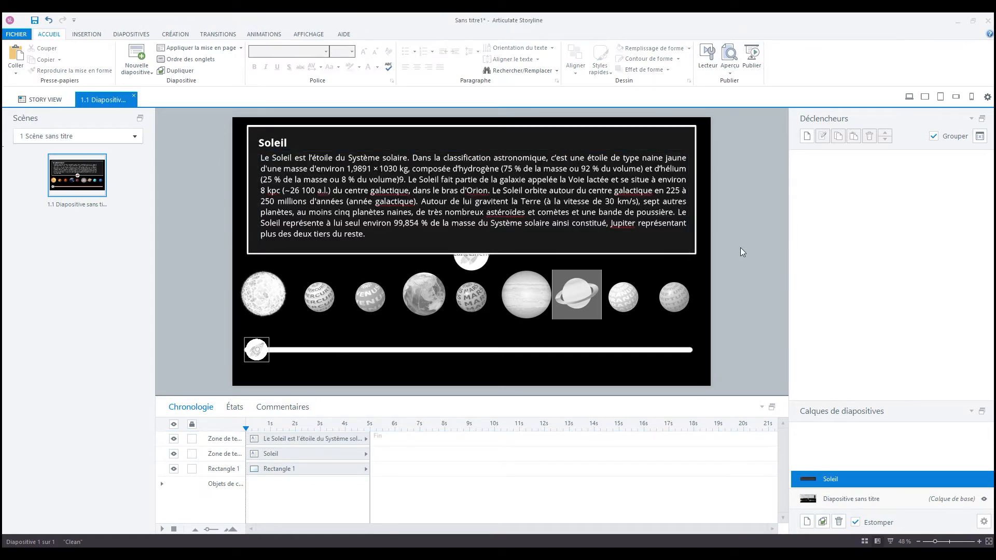
Step: Add a trigger on the base layer that shows the Soleil layer when the user clicks Bouton 1
{"action": "left_click", "coordinate": [836, 501]}
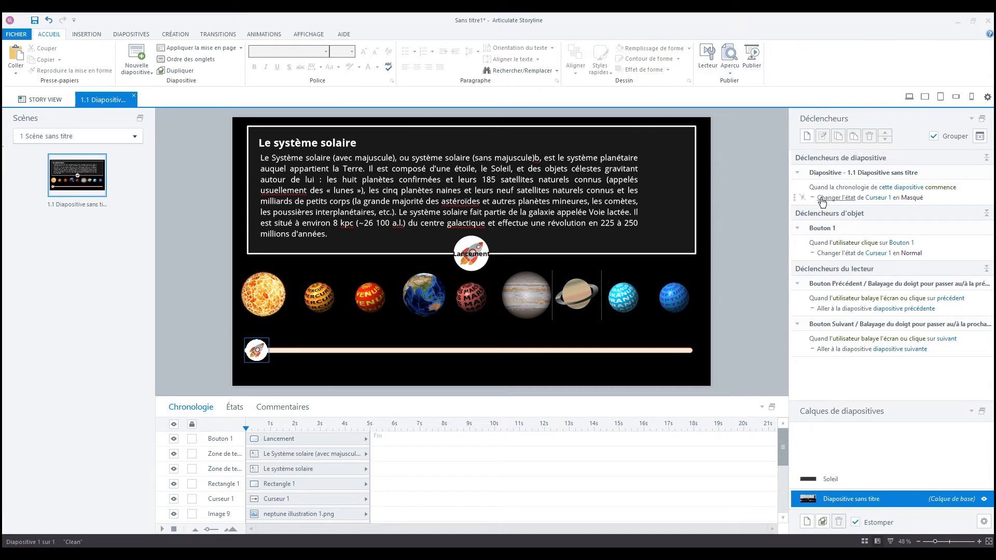
{"action": "left_click", "coordinate": [807, 136]}
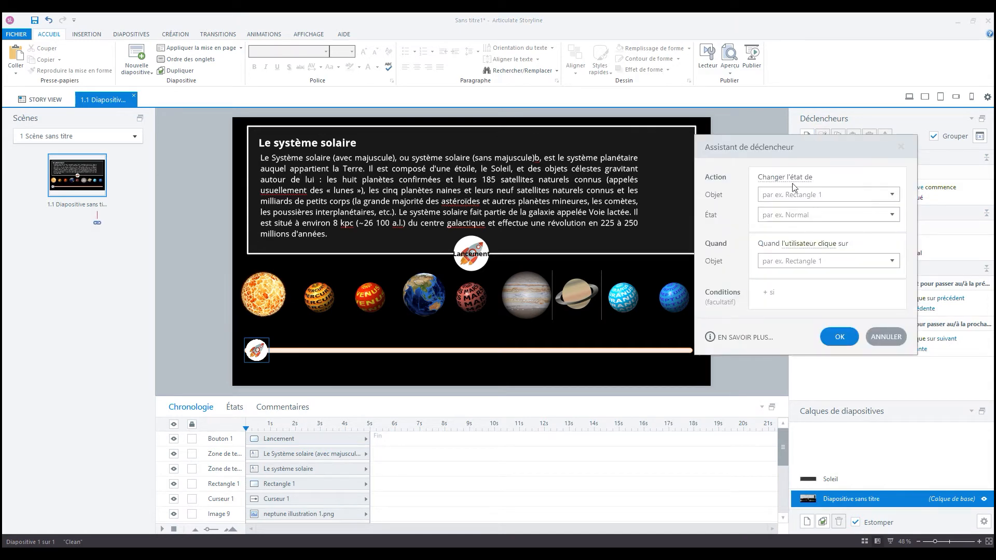
{"action": "left_click", "coordinate": [793, 177]}
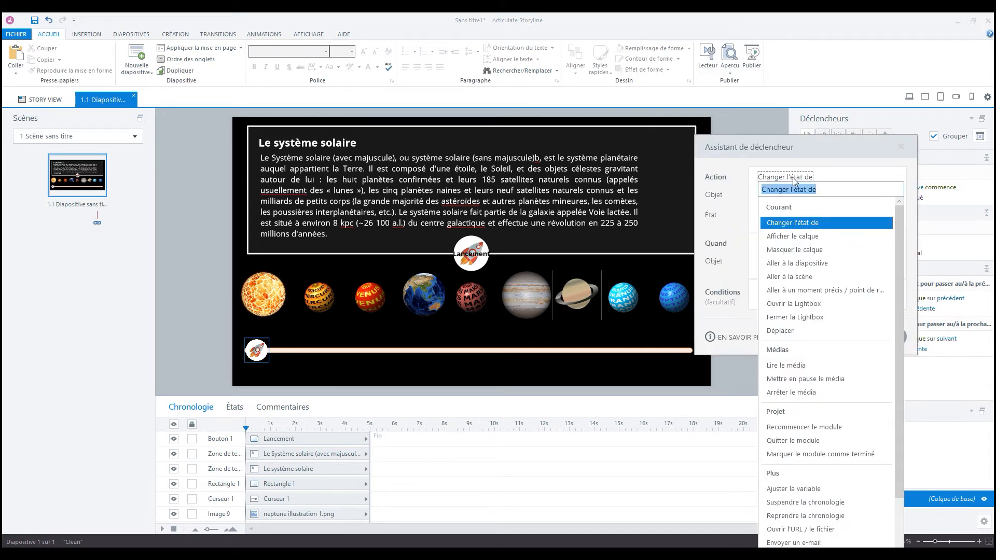
{"action": "left_click", "coordinate": [792, 236]}
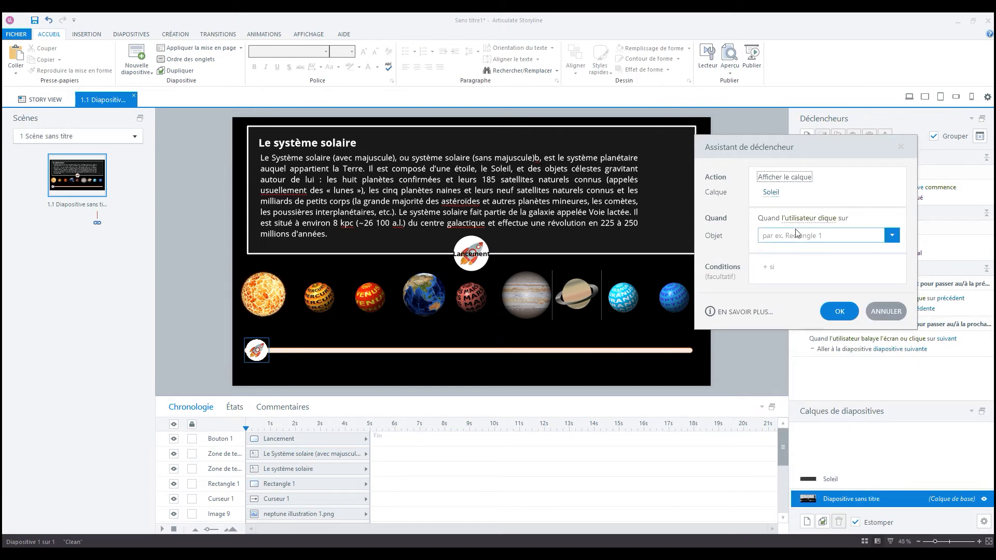
{"action": "left_click", "coordinate": [802, 241]}
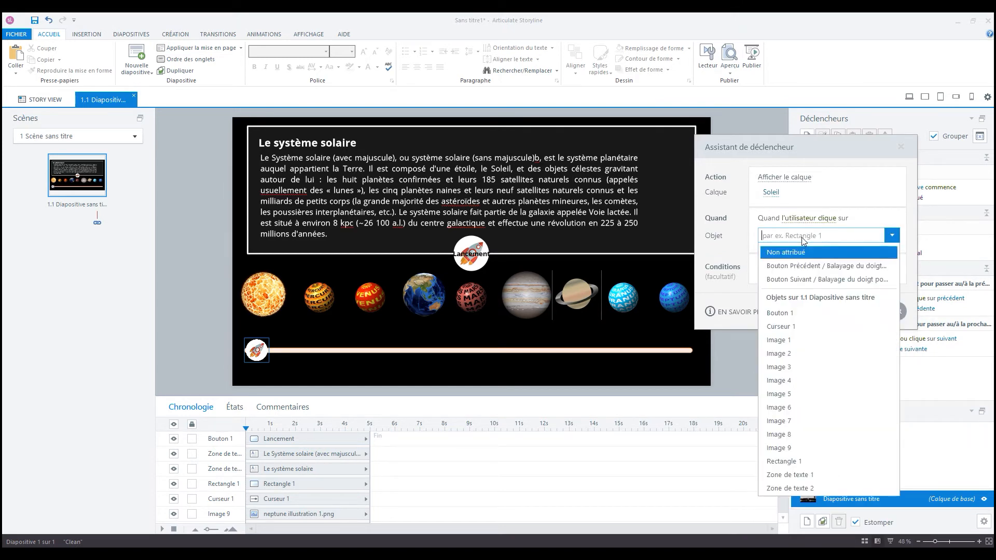
{"action": "left_click", "coordinate": [777, 316]}
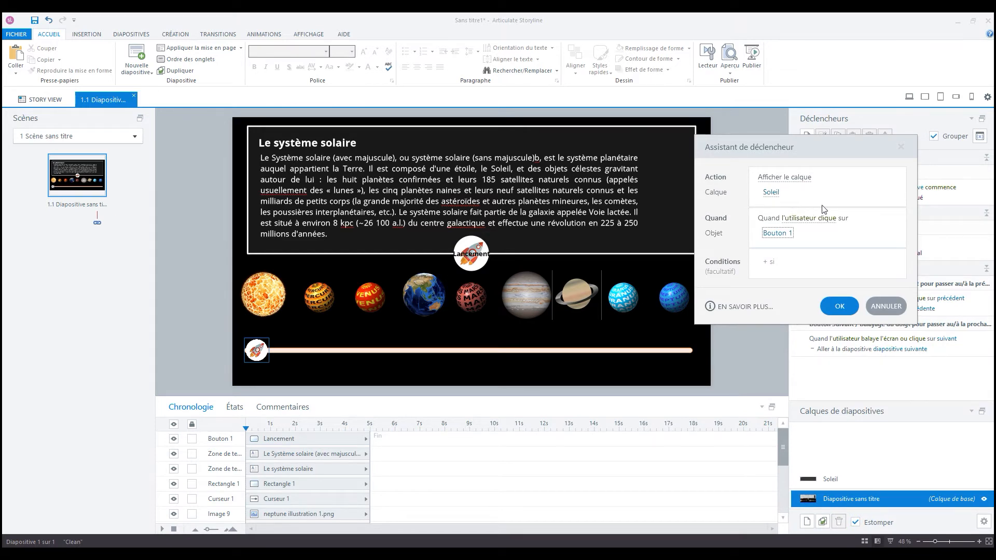
{"action": "left_click", "coordinate": [845, 308]}
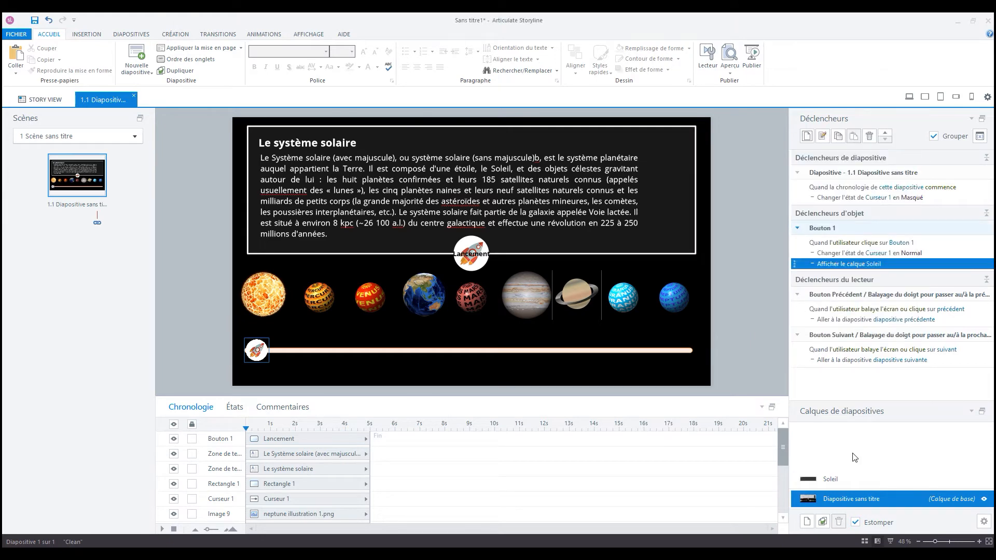
Step: Preview the slide and test whether the Lancement button shows the Soleil layer and the slider
{"action": "left_click", "coordinate": [730, 73]}
{"action": "left_click", "coordinate": [747, 82]}
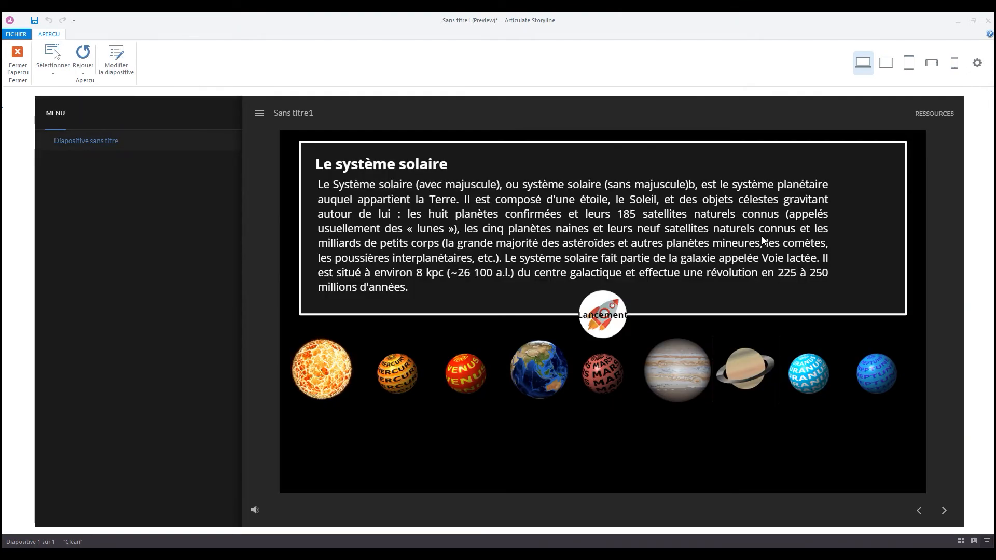
{"action": "left_click", "coordinate": [607, 317]}
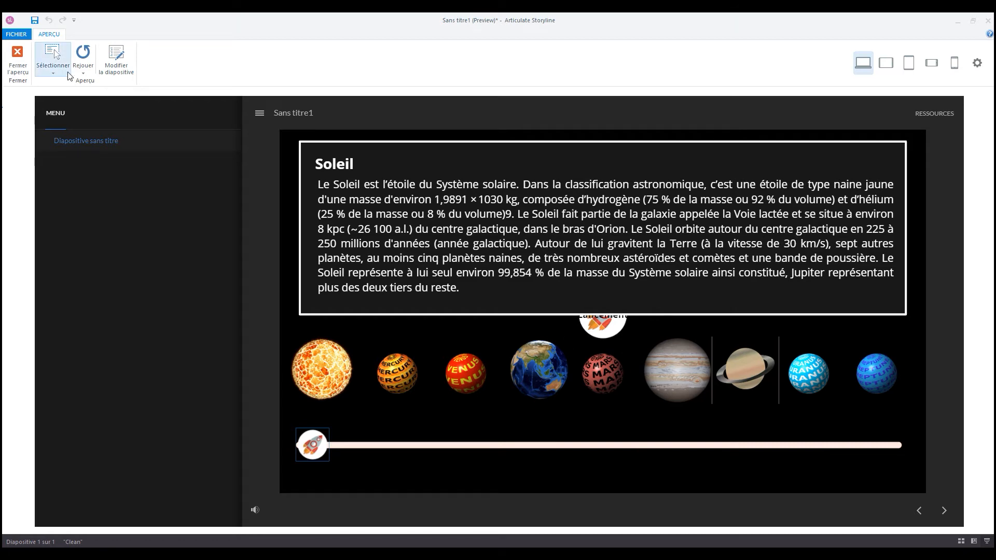
{"action": "left_click", "coordinate": [17, 56]}
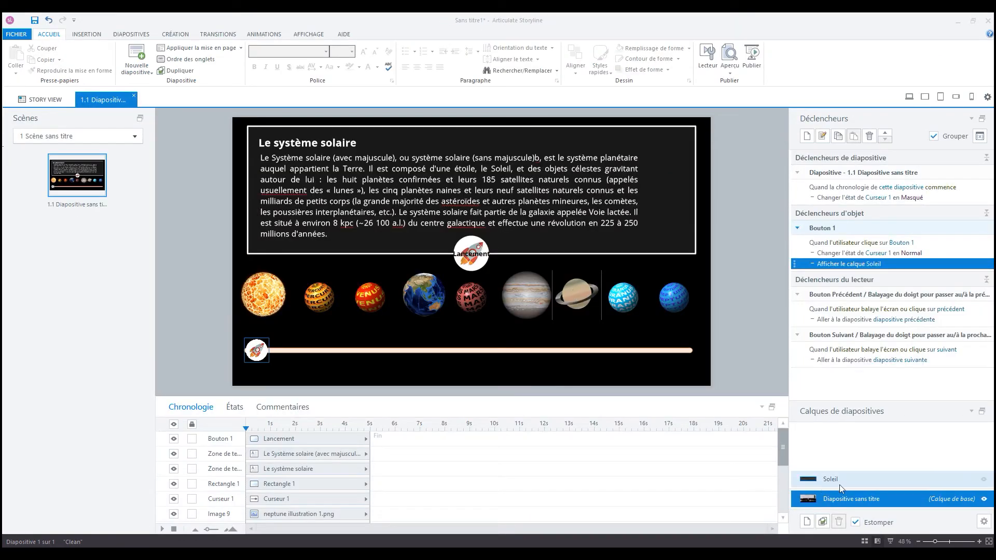
Step: Hide the base layer object Bouton 1 on the Soleil layer, widening the timeline's name column to read the object names
{"action": "left_click", "coordinate": [848, 481]}
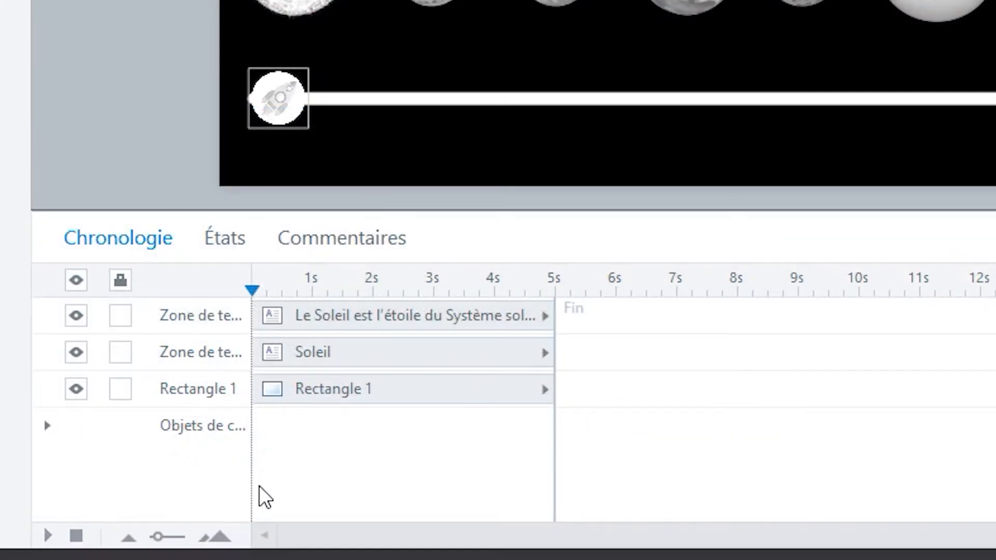
{"action": "left_click", "coordinate": [48, 427]}
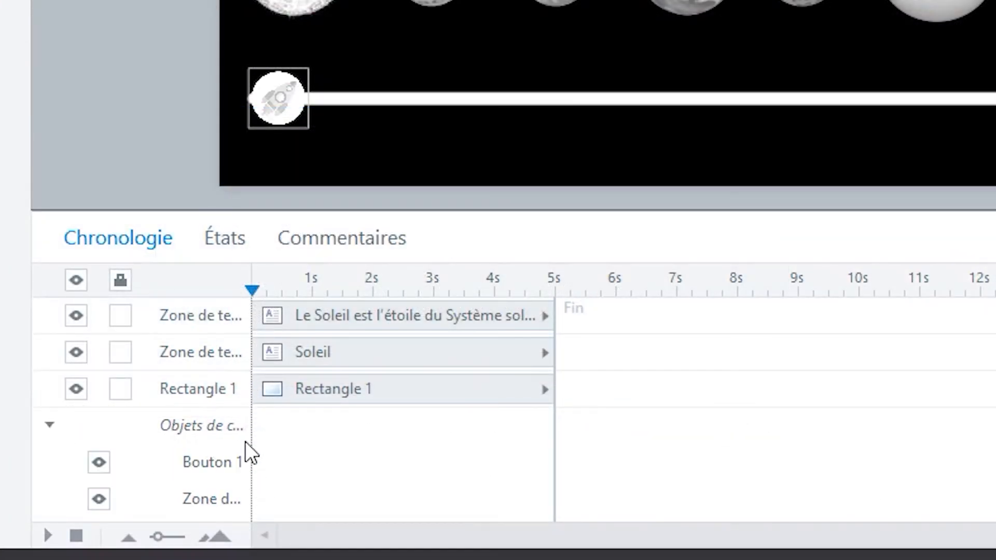
{"action": "left_click_drag", "start_coordinate": [245, 274], "coordinate": [412, 289]}
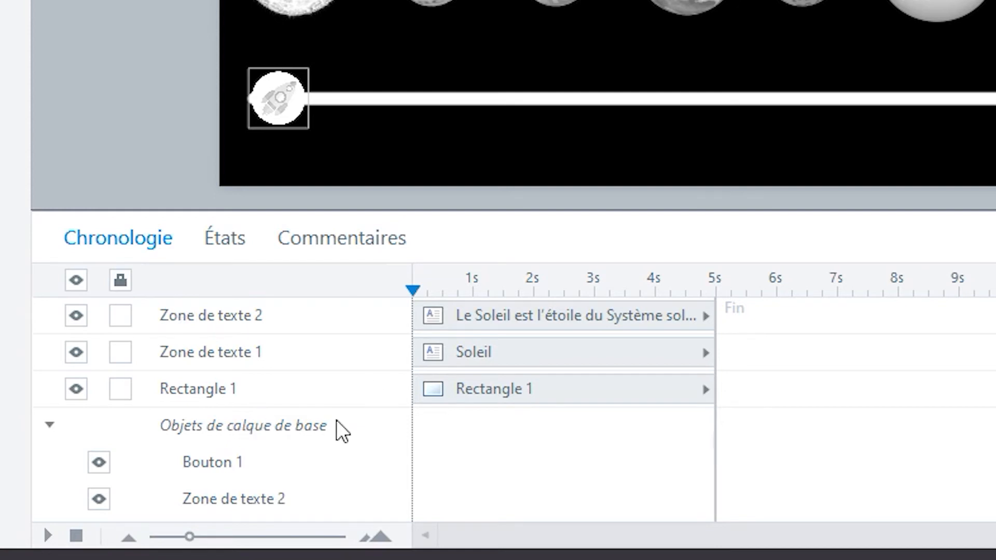
{"action": "scroll", "coordinate": [280, 413], "scroll_direction": "down", "scroll_amount": 1}
{"action": "scroll", "coordinate": [283, 412], "scroll_direction": "down", "scroll_amount": 1}
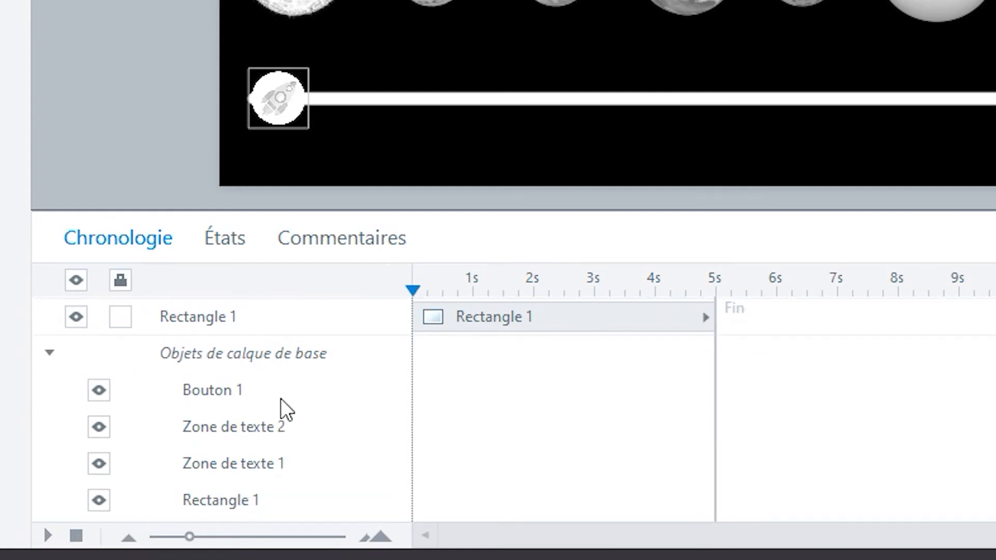
{"action": "scroll", "coordinate": [301, 371], "scroll_direction": "down", "scroll_amount": 1}
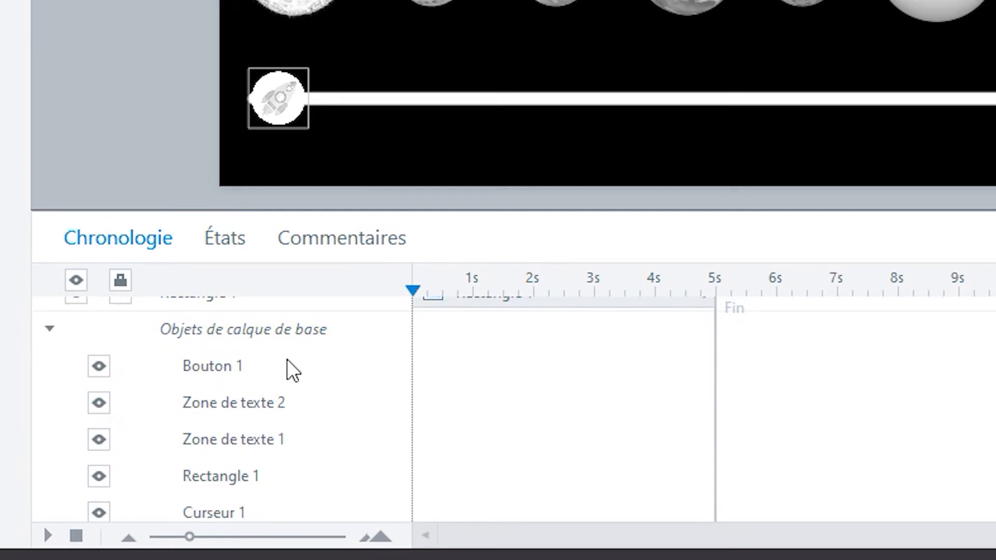
{"action": "left_click", "coordinate": [100, 367]}
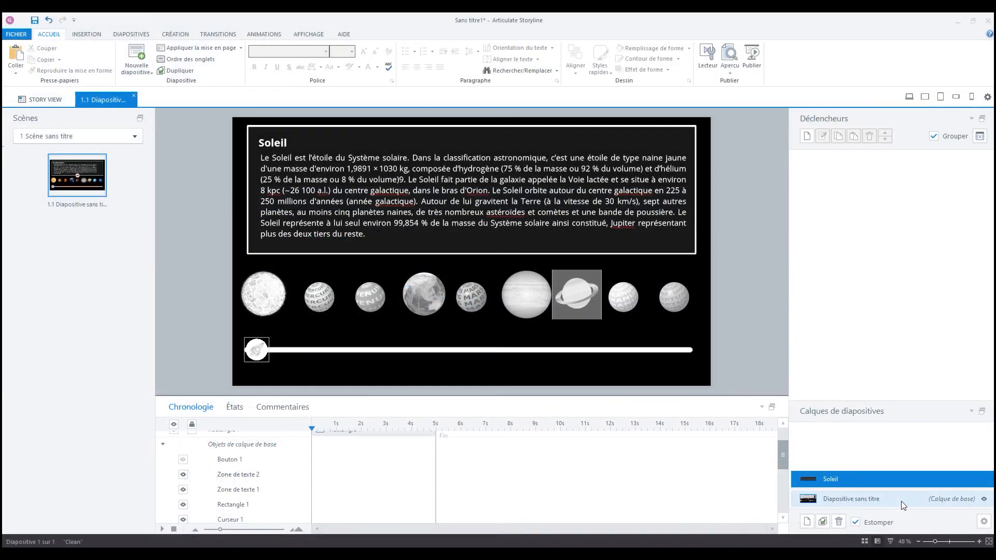
Step: Preview the slide from the base layer and check that the Lancement button disappears on the Soleil layer
{"action": "left_click", "coordinate": [900, 498]}
{"action": "left_click", "coordinate": [730, 72]}
{"action": "left_click", "coordinate": [749, 84]}
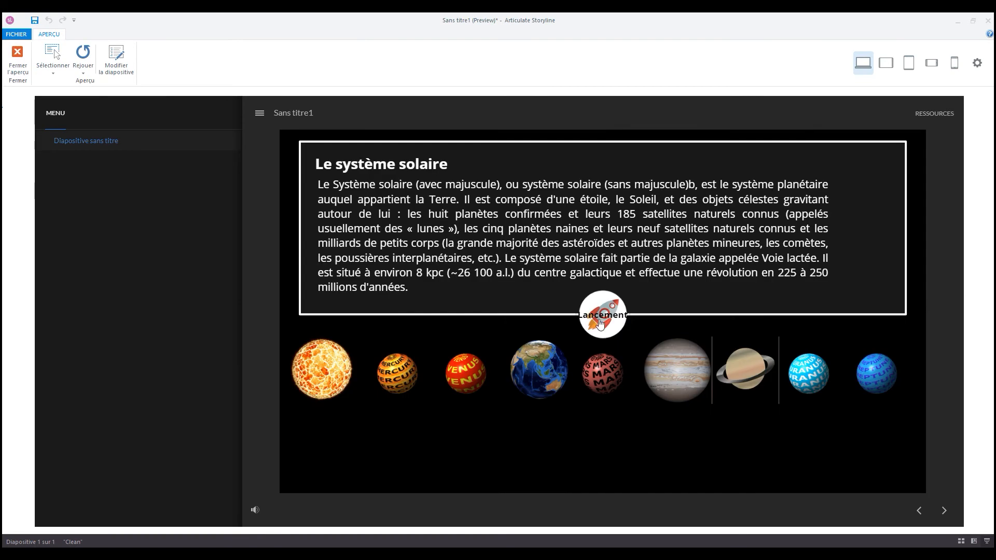
{"action": "left_click", "coordinate": [602, 315]}
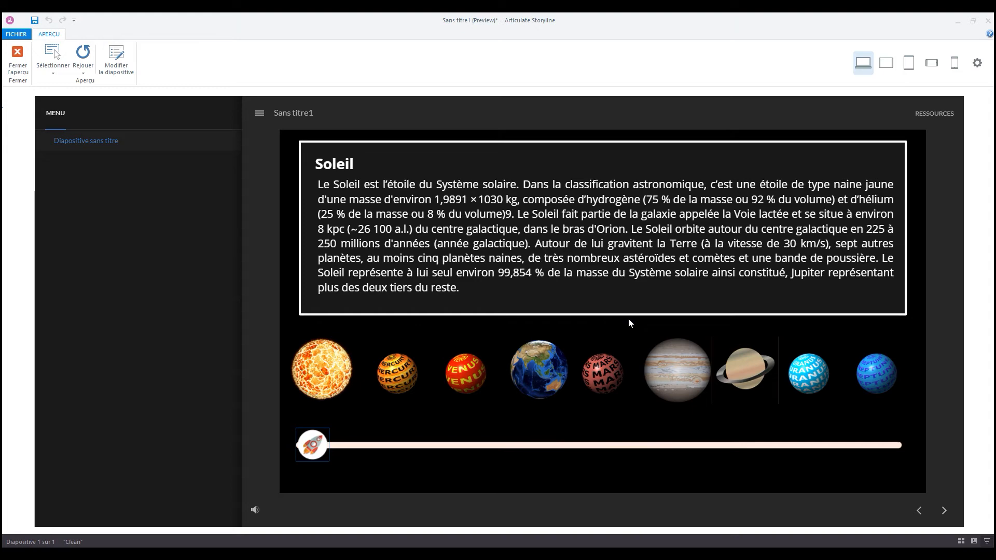
{"action": "left_click", "coordinate": [16, 55]}
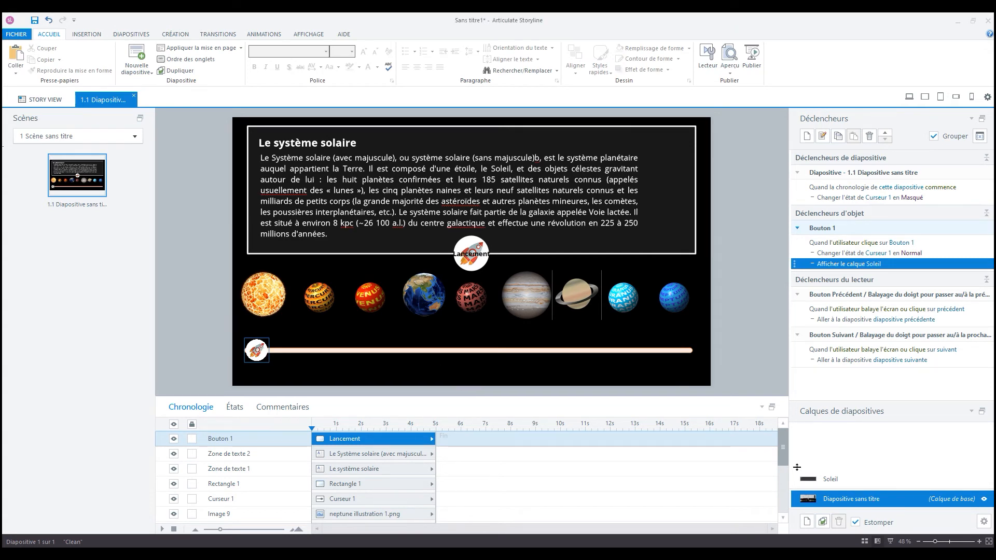
Step: Duplicate the Soleil layer and rename the copy Mercure
{"action": "right_click", "coordinate": [862, 482]}
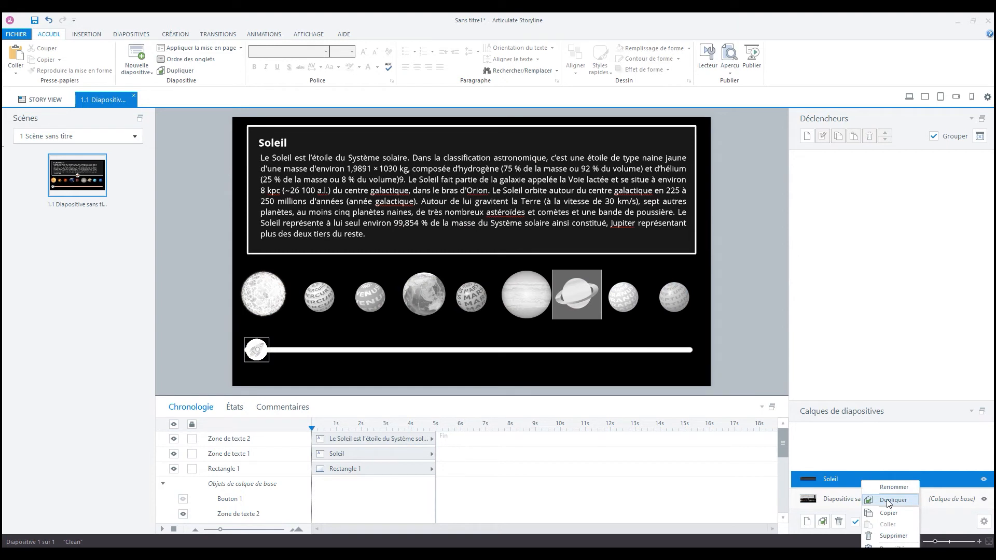
{"action": "left_click", "coordinate": [888, 501]}
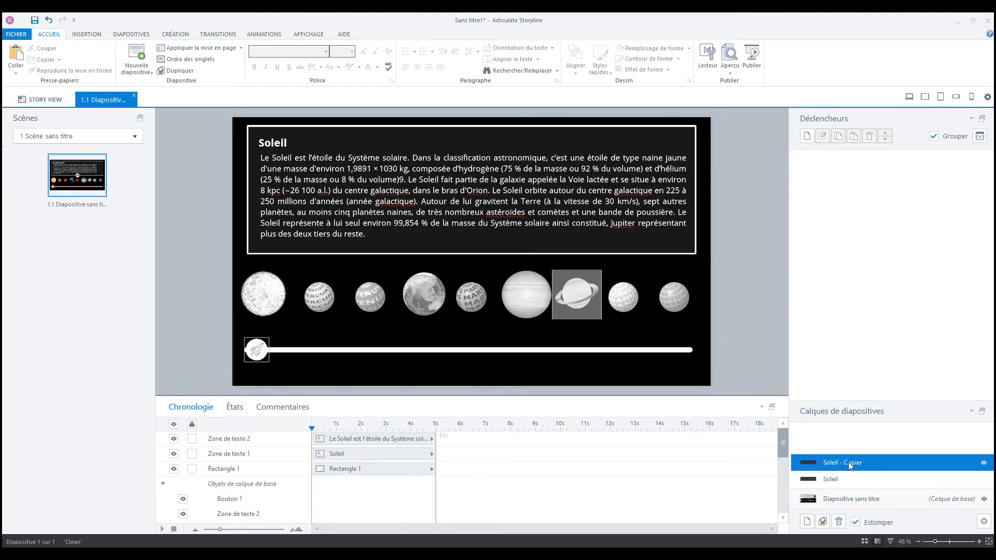
{"action": "double_click", "coordinate": [849, 463]}
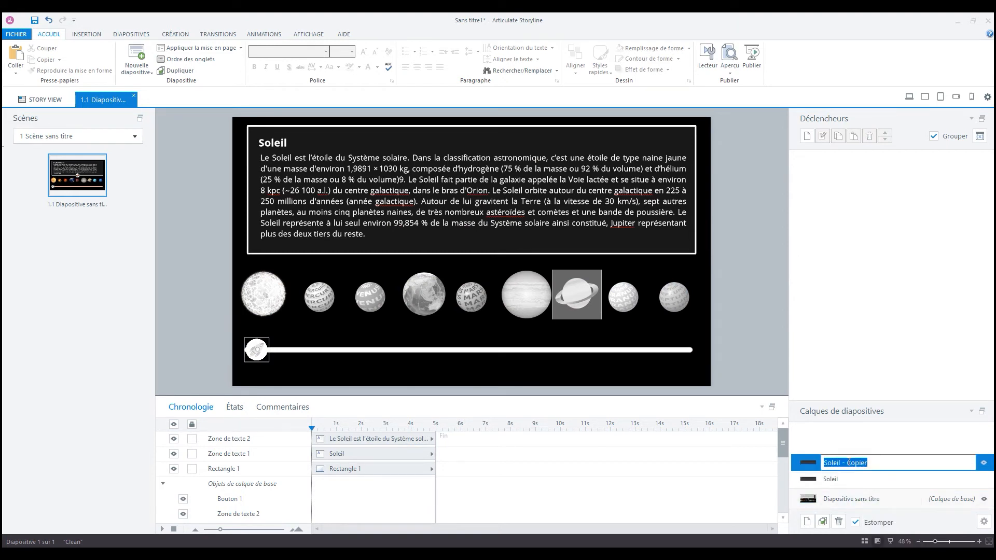
{"action": "type", "text": "Mercure"}
{"action": "key", "text": "Return"}
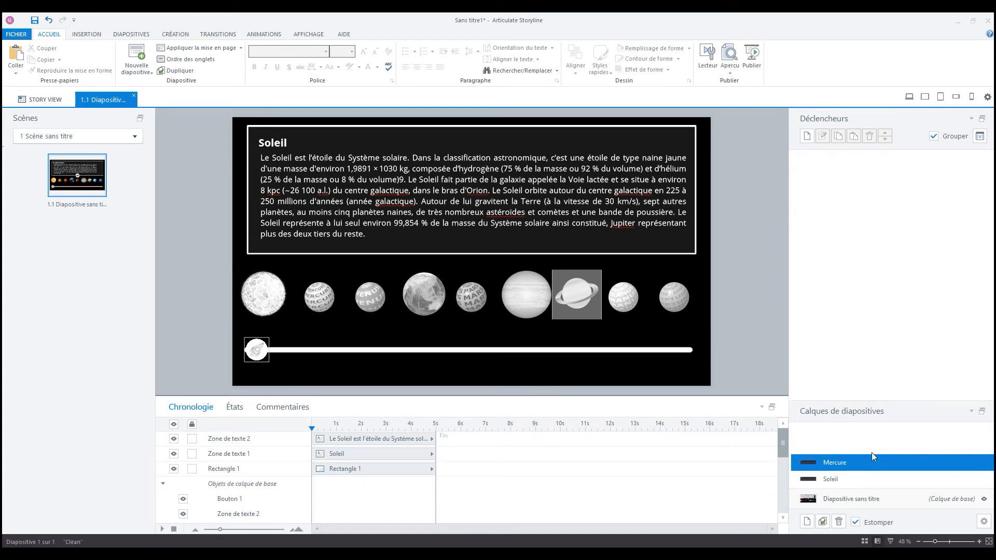
Step: Duplicate the Mercure layer and rename the copy Venus
{"action": "right_click", "coordinate": [845, 463]}
{"action": "left_click", "coordinate": [865, 476]}
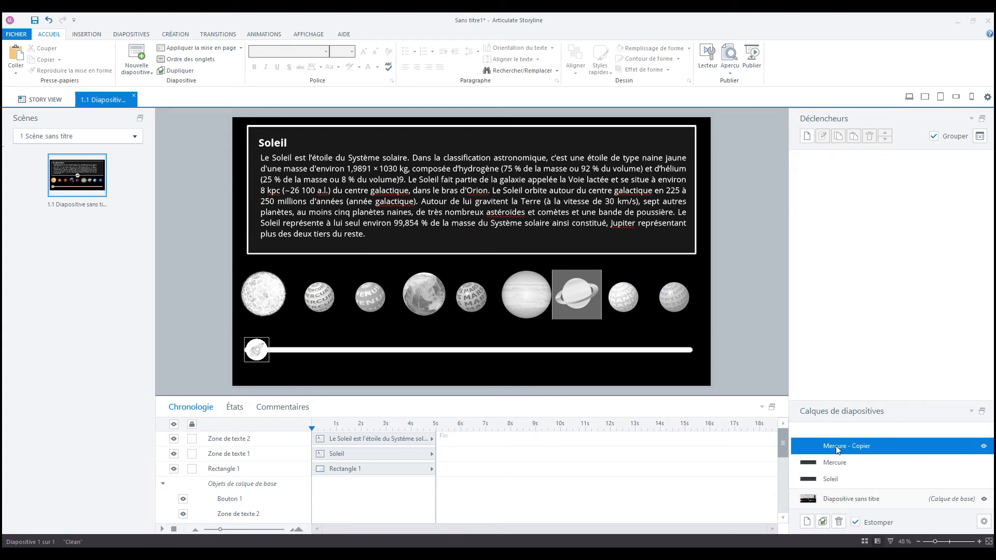
{"action": "double_click", "coordinate": [836, 447]}
{"action": "type", "text": "Venus"}
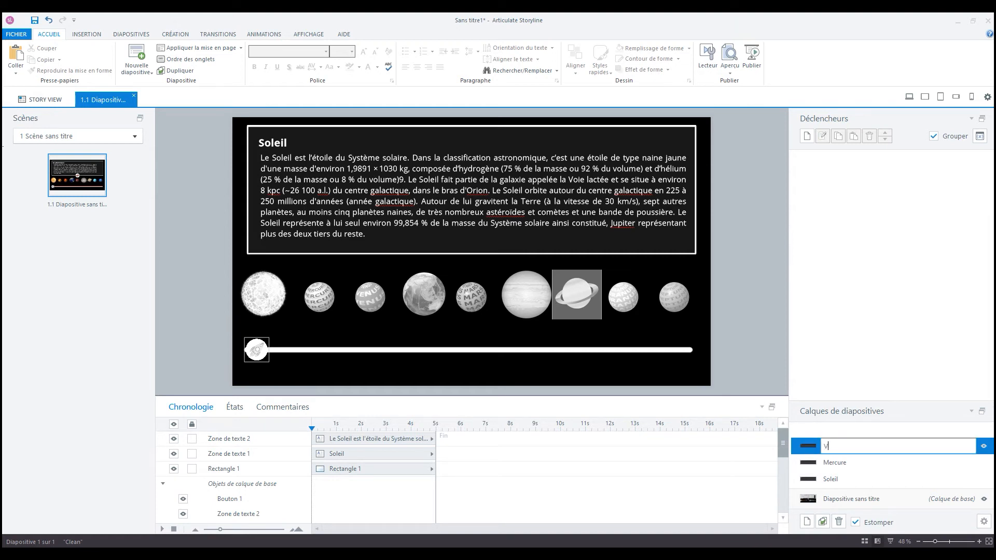
{"action": "left_click", "coordinate": [860, 434]}
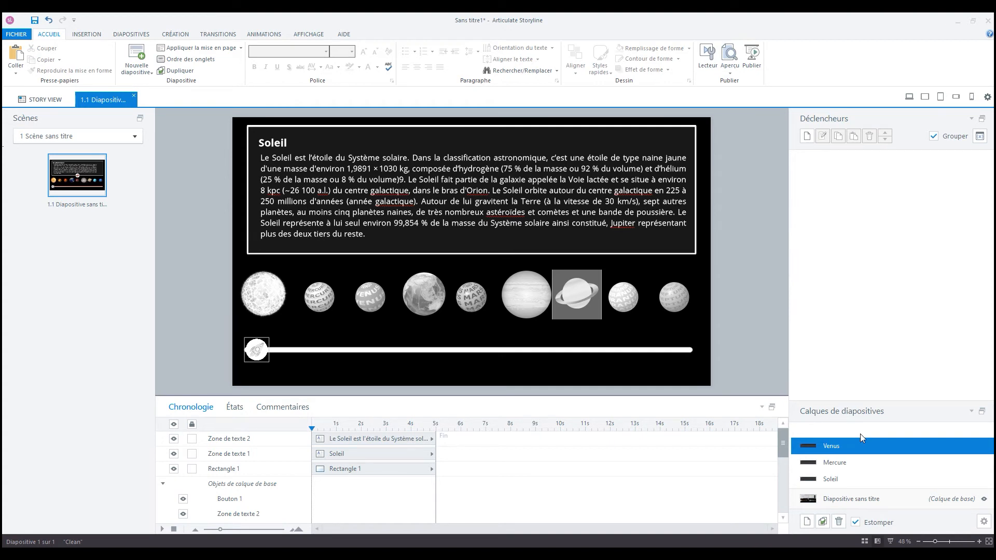
Step: Add a base layer trigger that shows the Mercure layer when Curseur 1 moves, if its value equals 1
{"action": "left_click", "coordinate": [841, 500]}
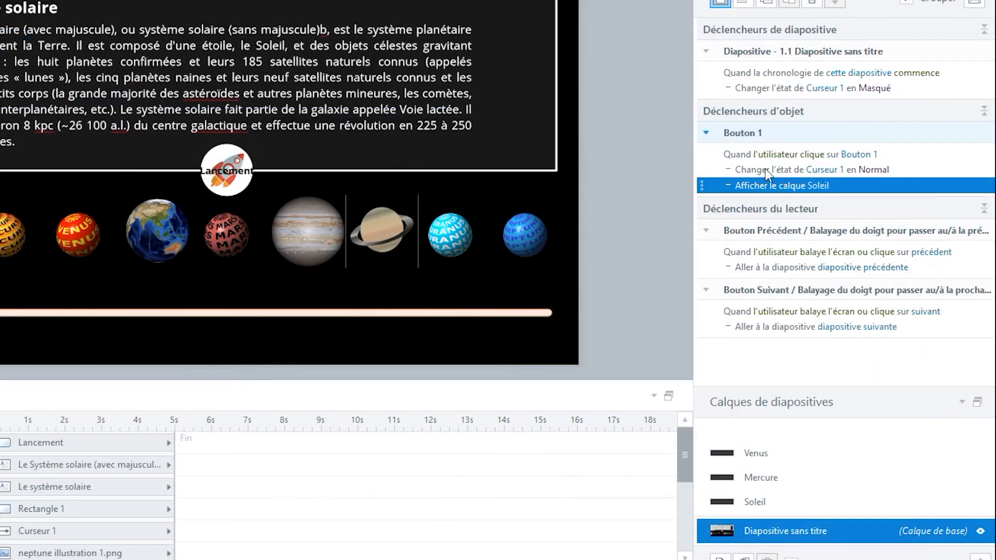
{"action": "left_click", "coordinate": [695, 58]}
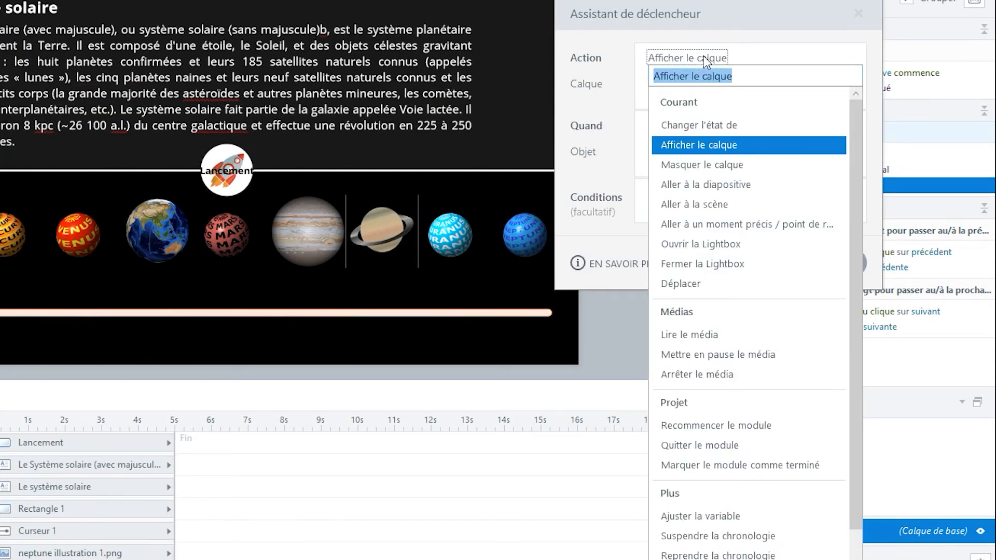
{"action": "left_click", "coordinate": [705, 62]}
{"action": "left_click", "coordinate": [751, 85]}
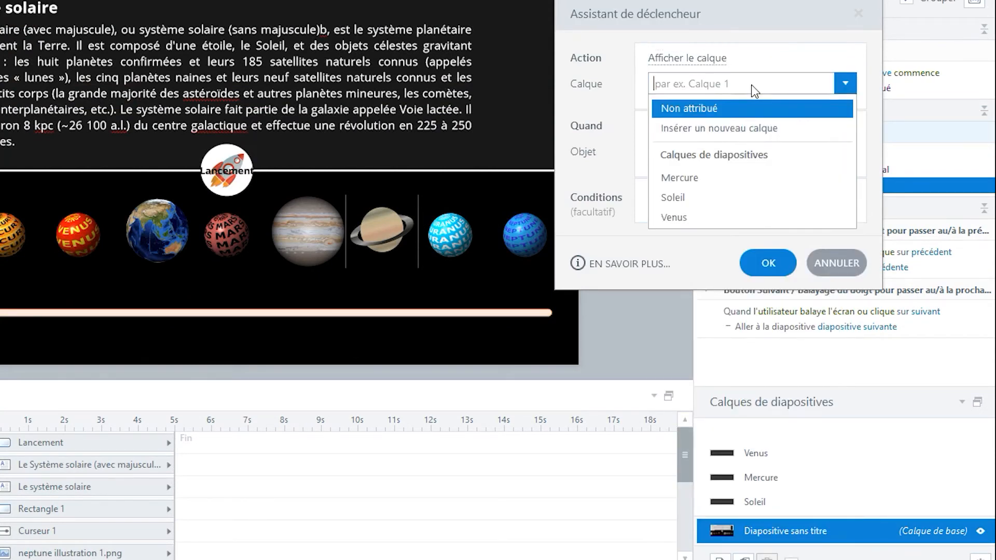
{"action": "left_click", "coordinate": [682, 179]}
{"action": "left_click", "coordinate": [739, 120]}
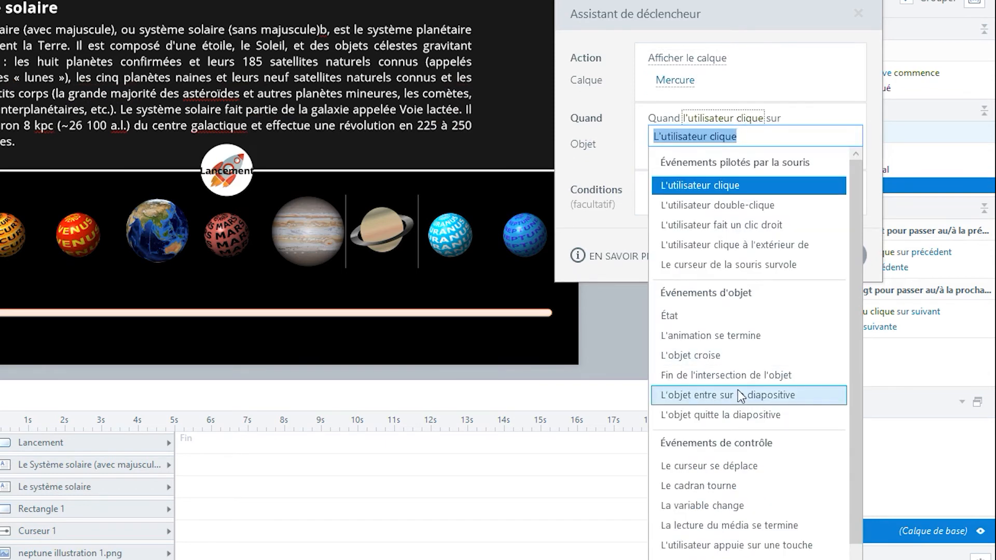
{"action": "left_click", "coordinate": [725, 466]}
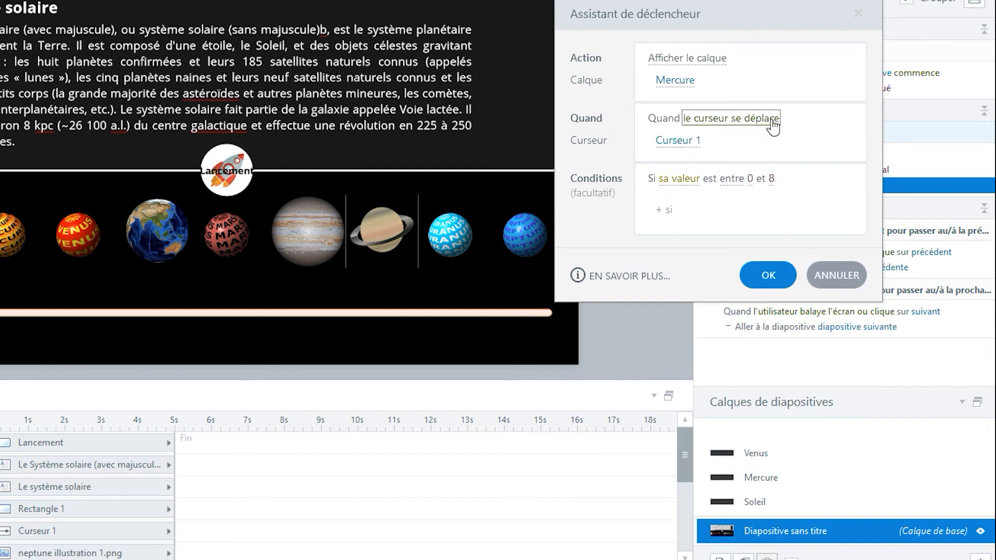
{"action": "left_click", "coordinate": [733, 182]}
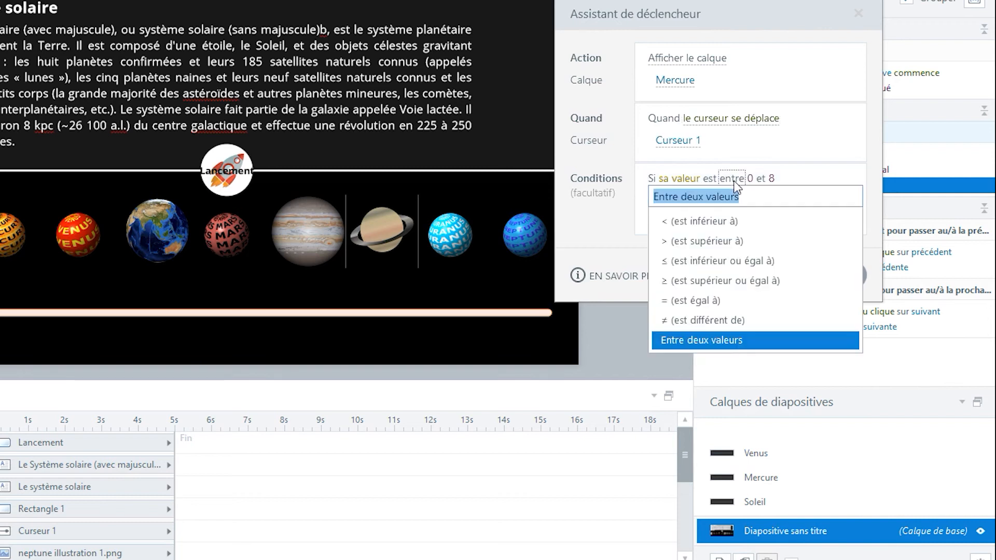
{"action": "left_click", "coordinate": [684, 300]}
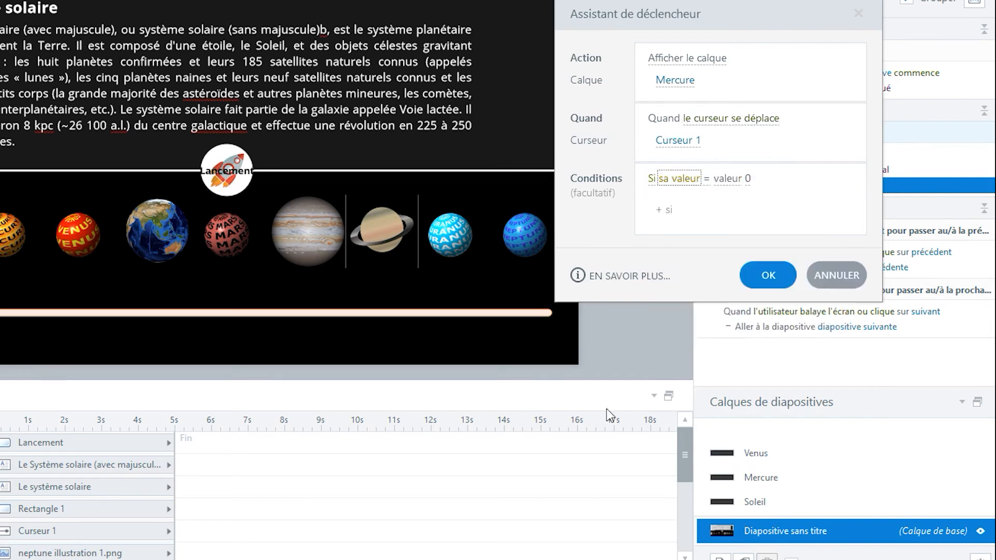
{"action": "left_click", "coordinate": [748, 178]}
{"action": "type", "text": "1"}
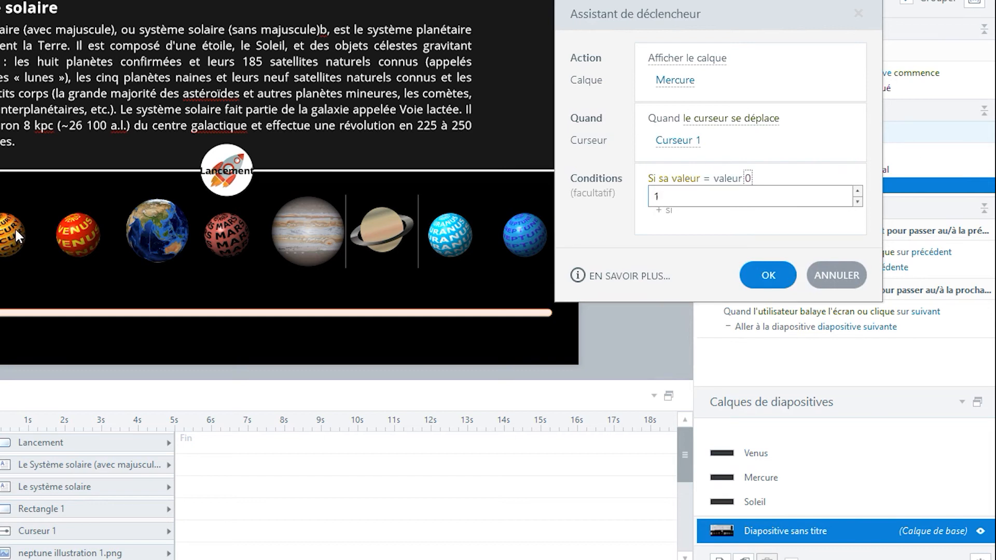
{"action": "left_click", "coordinate": [768, 275]}
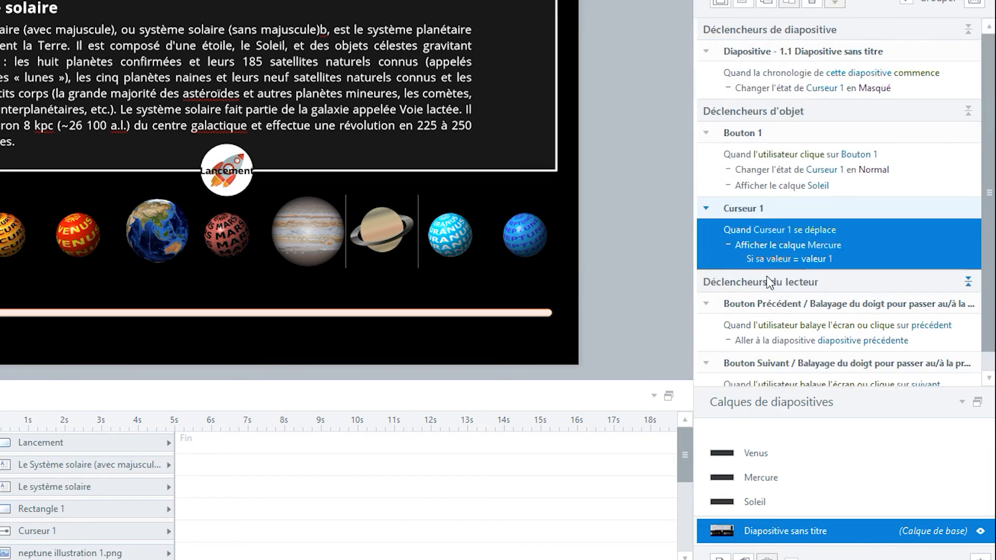
Step: Add a trigger that shows the Venus layer when Curseur 1 moves, if its value equals 2
{"action": "left_click", "coordinate": [718, 2]}
{"action": "left_click", "coordinate": [708, 84]}
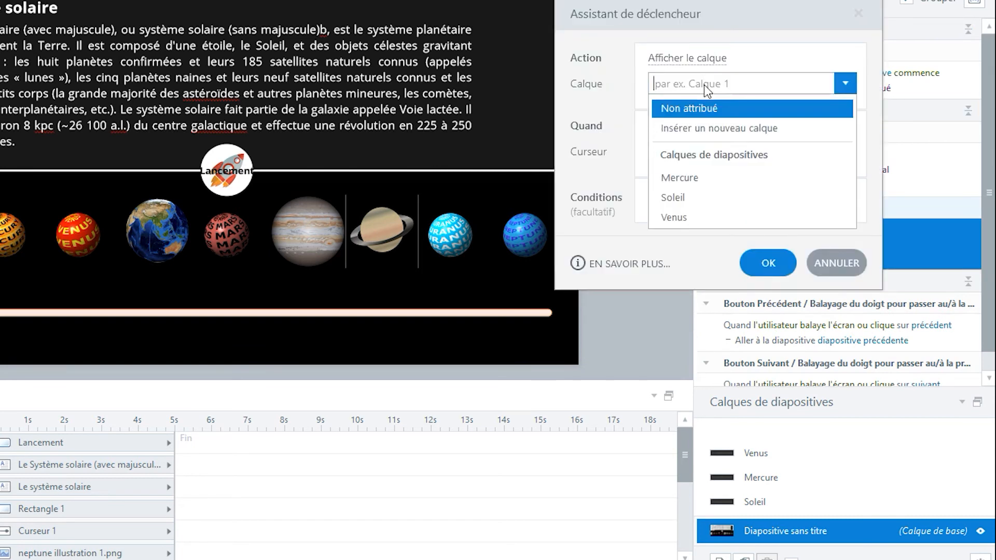
{"action": "left_click", "coordinate": [684, 219]}
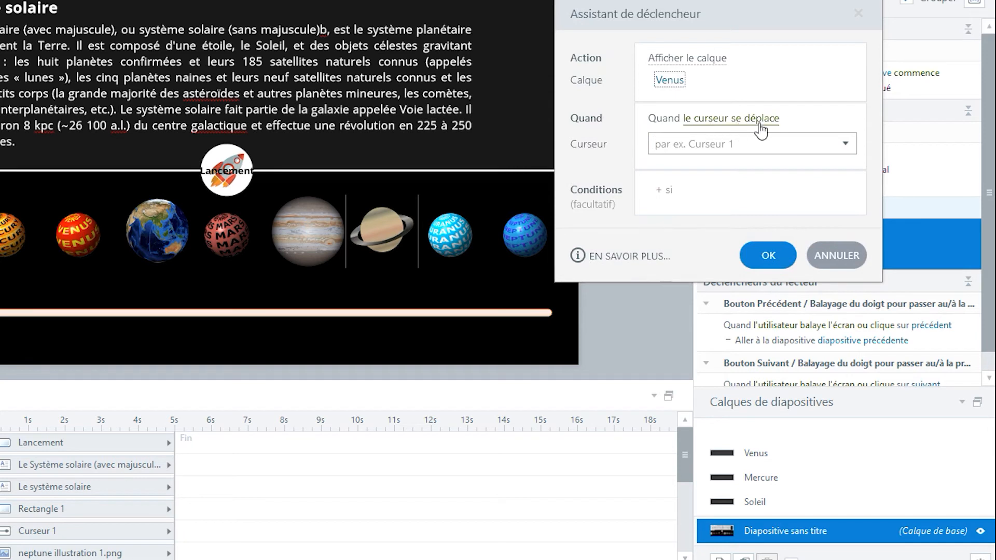
{"action": "left_click", "coordinate": [719, 143]}
{"action": "left_click", "coordinate": [694, 219]}
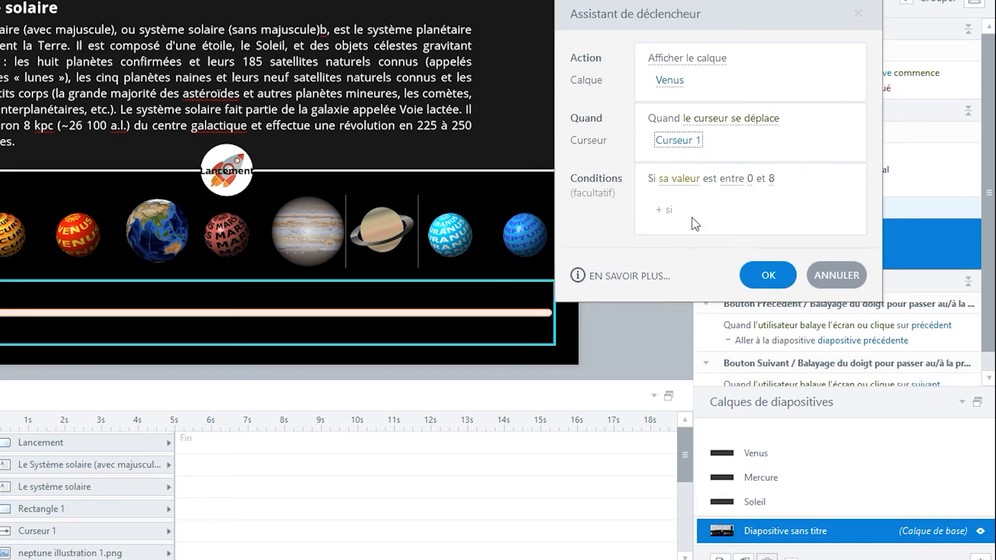
{"action": "left_click", "coordinate": [731, 180]}
{"action": "left_click", "coordinate": [713, 303]}
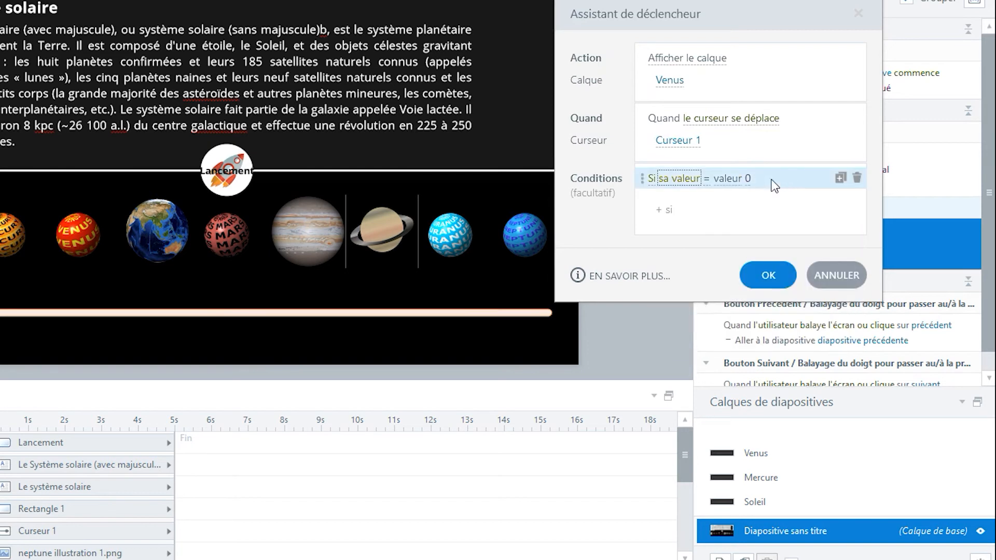
{"action": "left_click", "coordinate": [747, 179]}
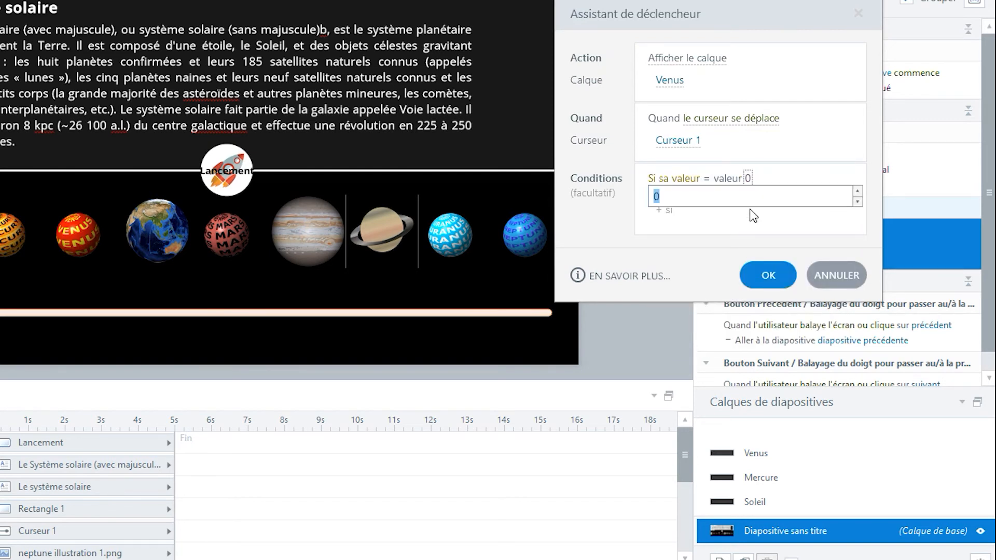
{"action": "type", "text": "2"}
{"action": "left_click", "coordinate": [775, 274]}
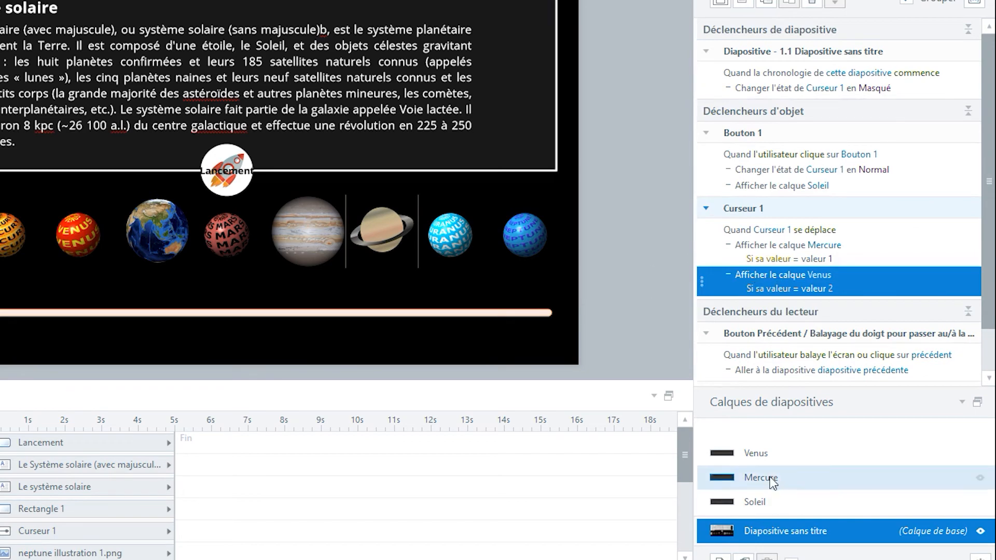
Step: Hide the base layer object Bouton 1 on the Mercure and Venus layers, and check its visibility on each layer
{"action": "left_click", "coordinate": [761, 477]}
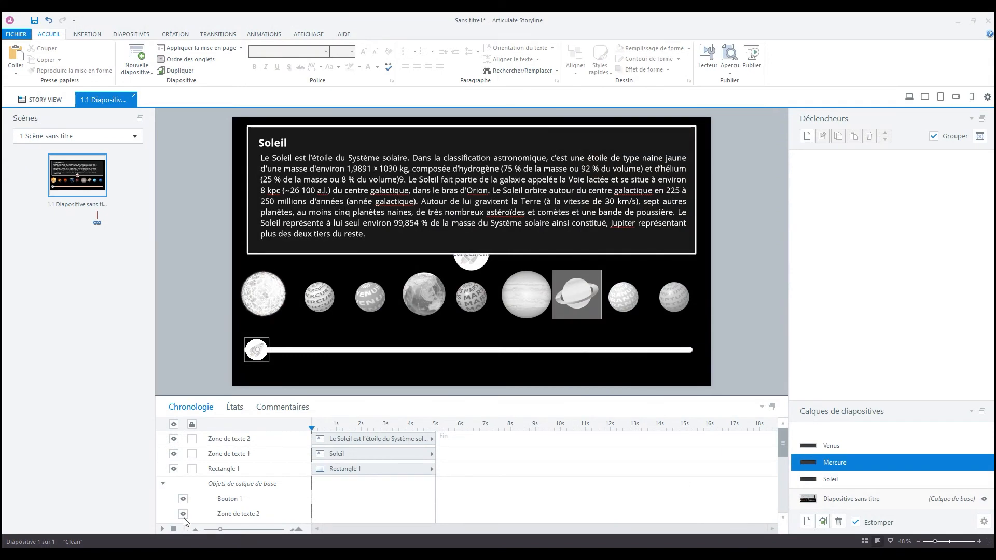
{"action": "left_click", "coordinate": [837, 450]}
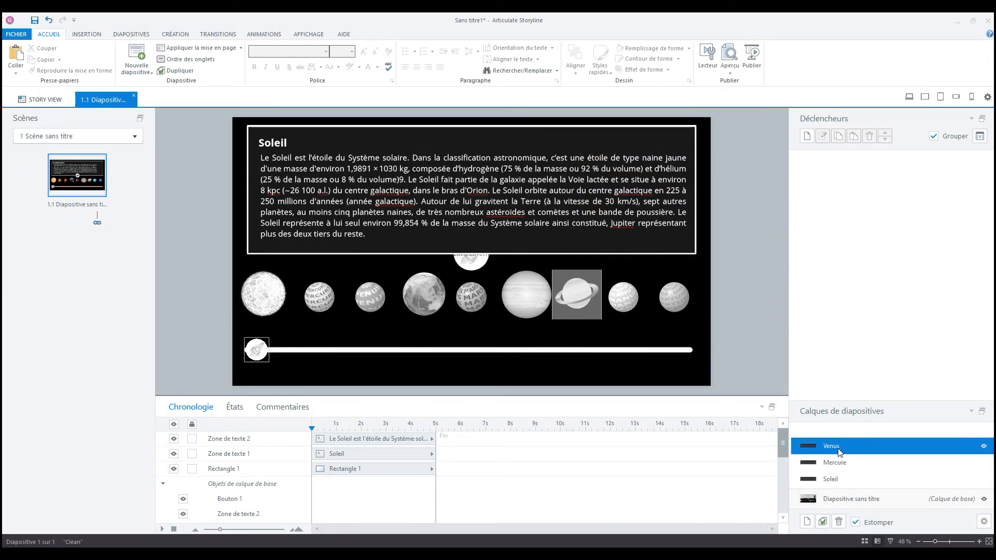
{"action": "left_click", "coordinate": [183, 499]}
{"action": "left_click", "coordinate": [851, 480]}
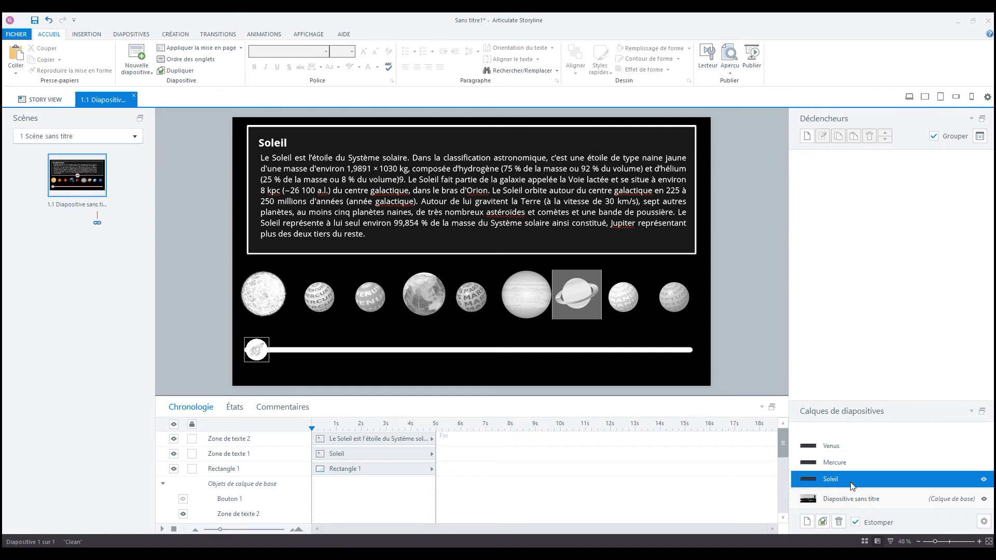
{"action": "left_click", "coordinate": [849, 463]}
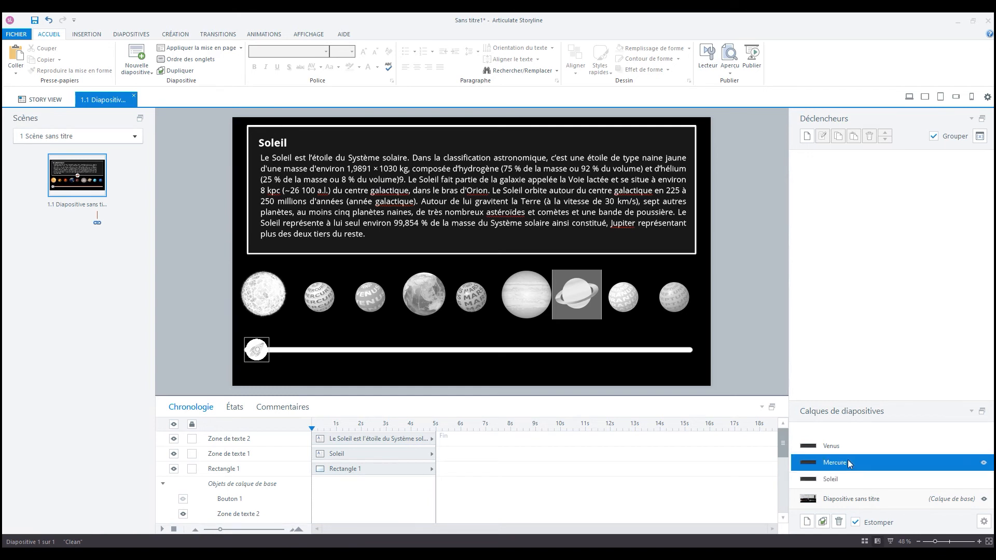
{"action": "left_click", "coordinate": [840, 449]}
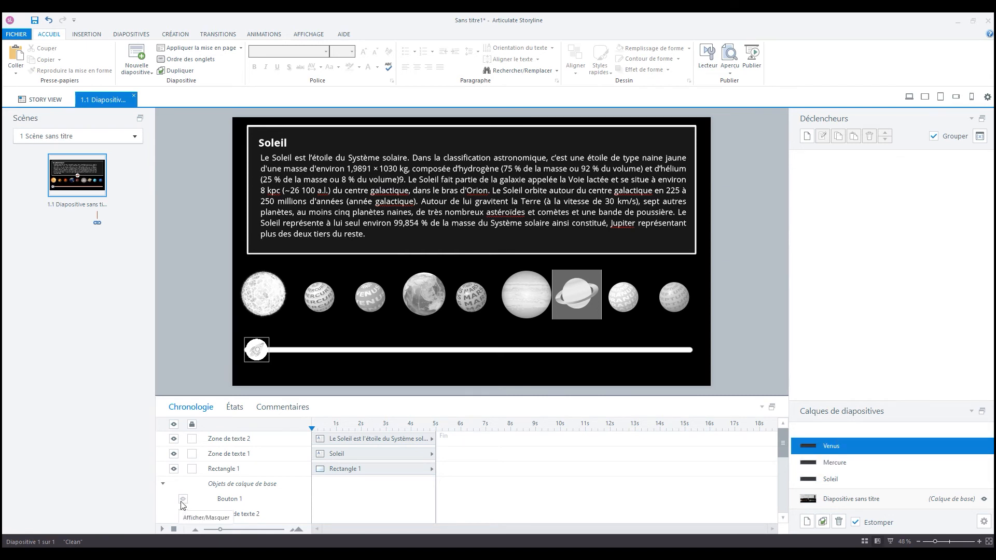
Step: On the Mercure layer, replace the title with Mercure and the description with the text about that planet
{"action": "left_click", "coordinate": [847, 466]}
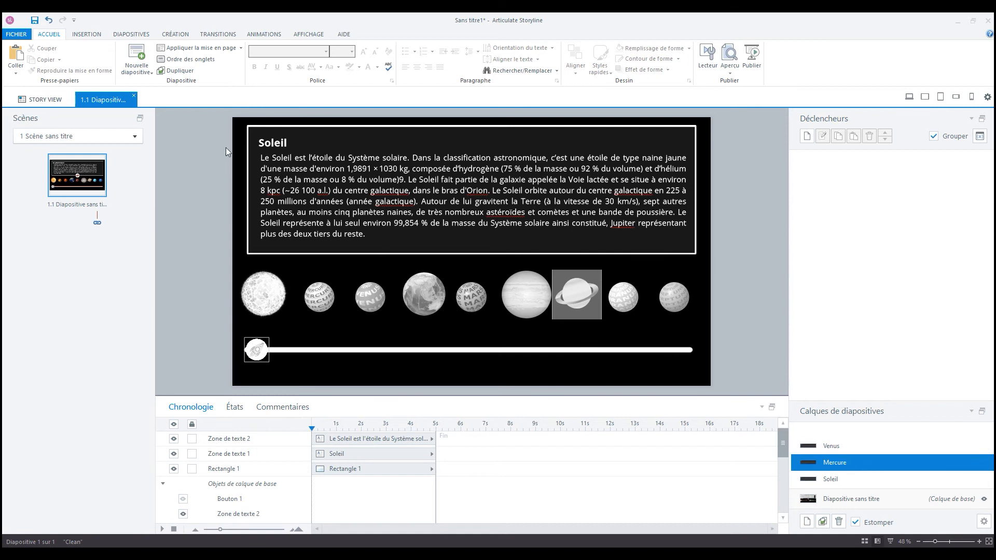
{"action": "left_click", "coordinate": [274, 143]}
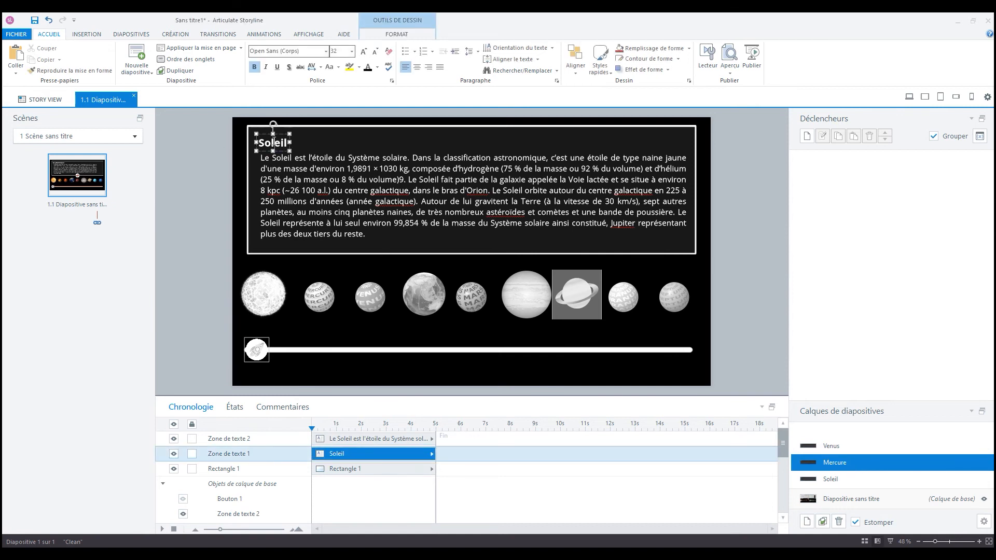
{"action": "type", "text": "Mercue"}
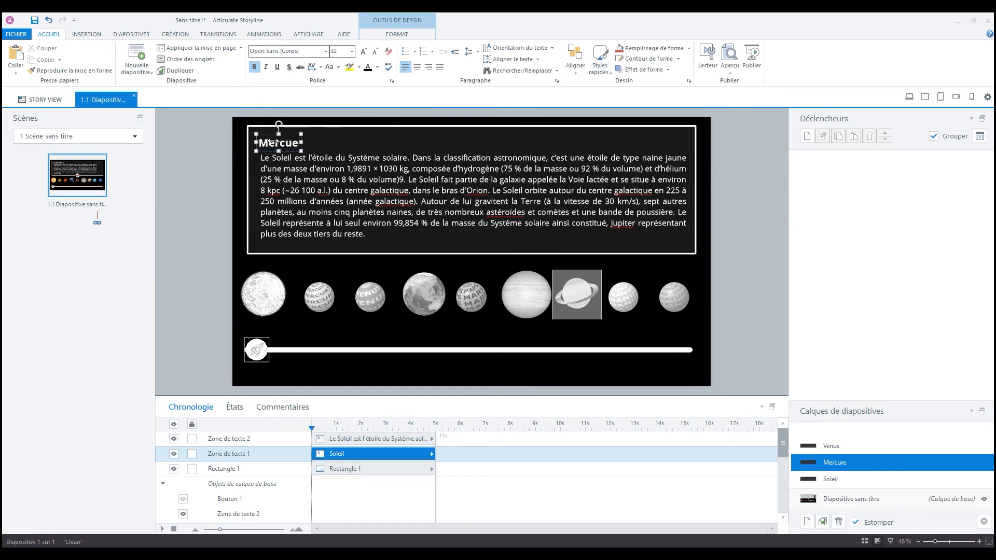
{"action": "key", "text": "BackSpace"}
{"action": "type", "text": "re"}
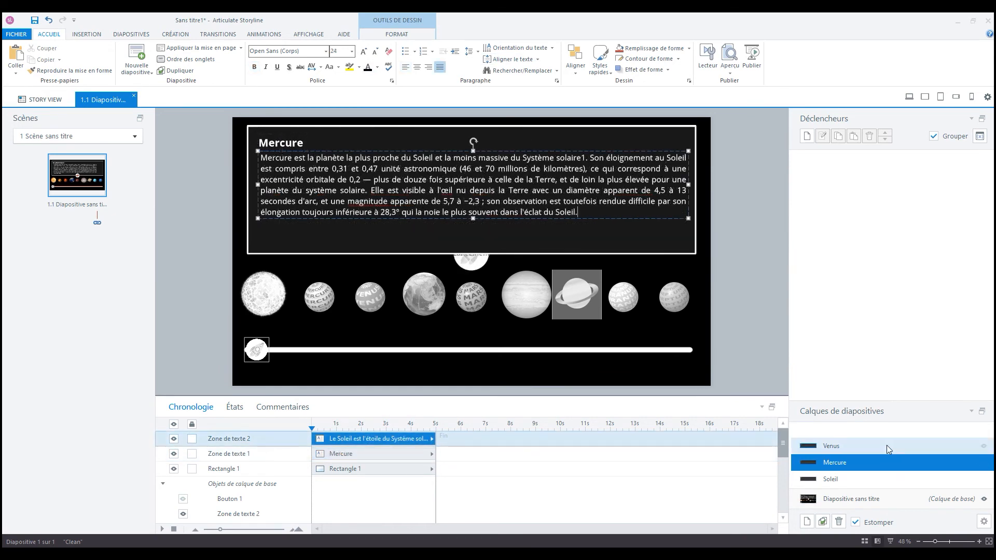
Step: On the Venus layer, replace the Soleil title with Venus
{"action": "left_click", "coordinate": [885, 446]}
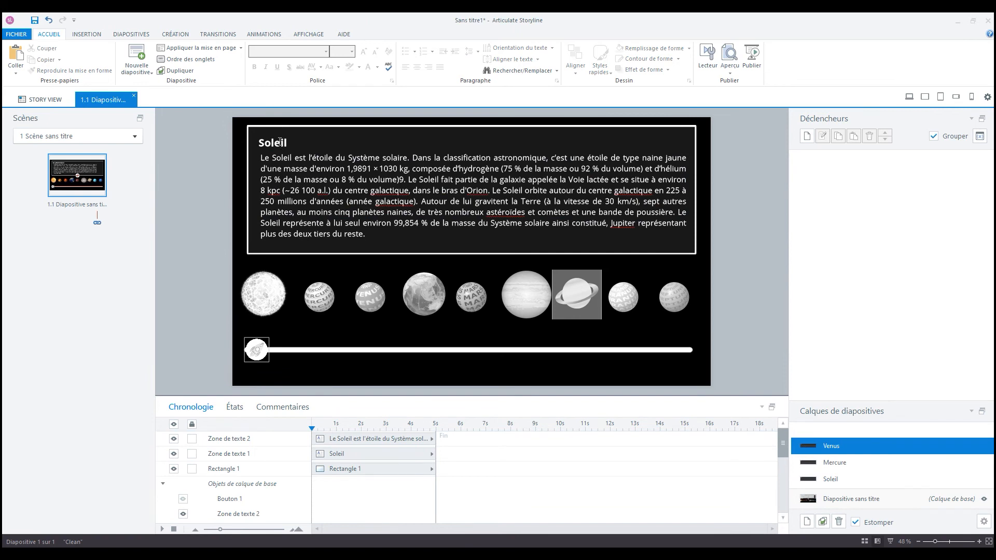
{"action": "left_click", "coordinate": [282, 143]}
{"action": "double_click", "coordinate": [280, 141]}
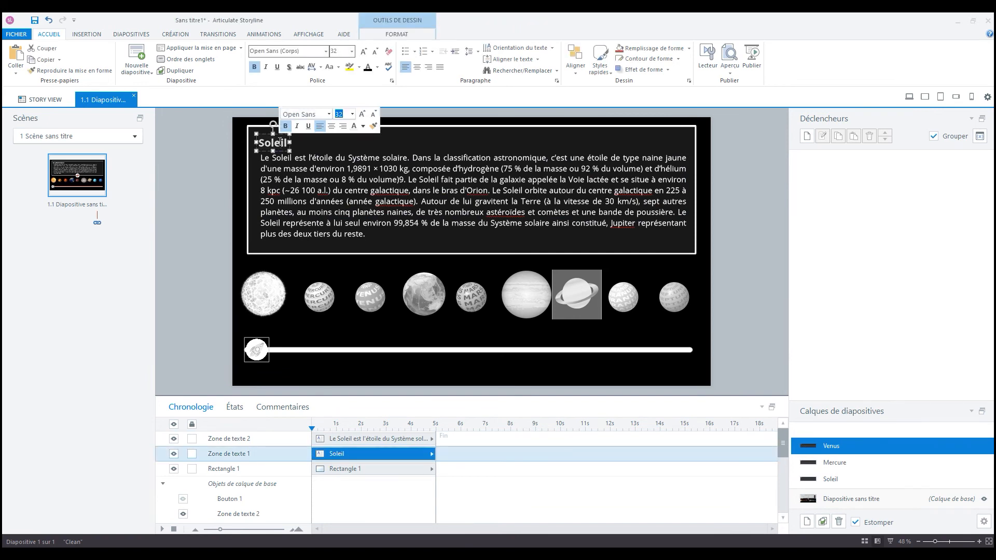
{"action": "type", "text": "Venus"}
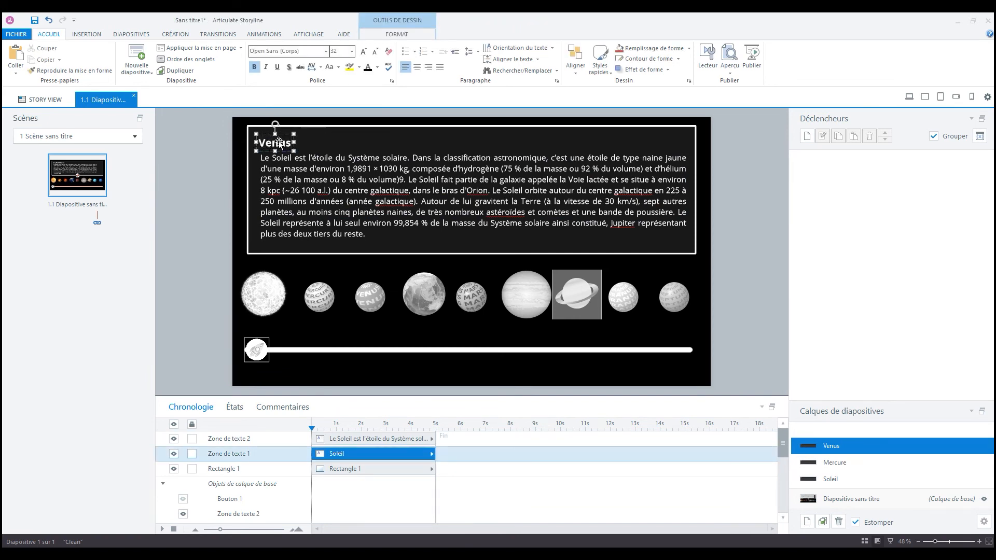
Step: Replace the Venus layer's description with the text about that planet, beginning "La distance de Vénus au Soleil", and remove the trailing blank space
{"action": "left_click", "coordinate": [379, 218]}
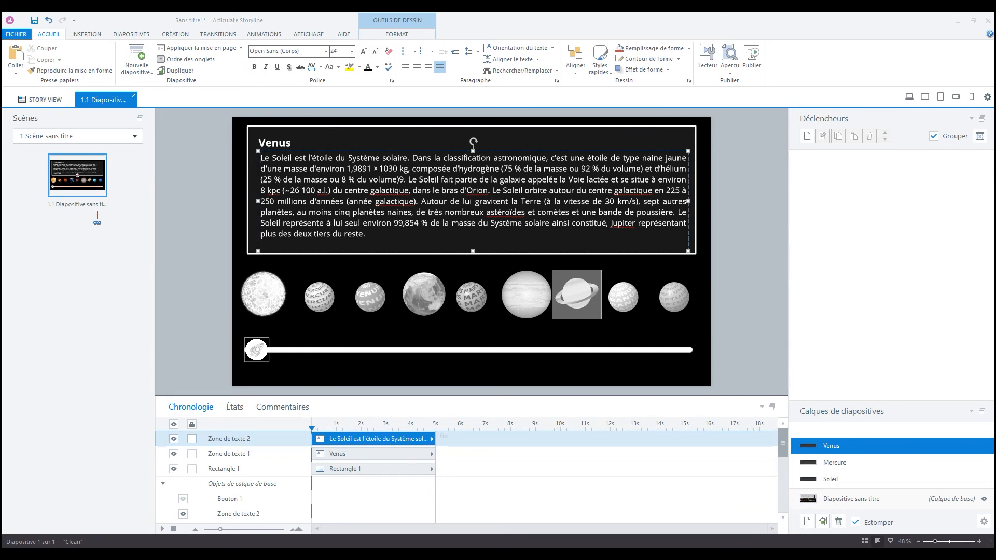
{"action": "key", "text": "ctrl+s"}
{"action": "key", "text": "ctrl+a"}
{"action": "type", "text": "La distance de Vénus au Soleil est comprise entre 0,718 et 0,728 UA, avec une période orbitale de 224,7 jours. Vénus est une planète tellurique, comme le sont également Mercure, la Terre et Mars. Elle possède un champ magnétique très faible et n'a aucun satellite naturel. Elle et Uranus sont les deux seules planètes du Système solaire dont la rotation est rétrograde. De plus, elle est la seule ayant une période de rotation (243 jours) supérieure à sa période de révolution. Vénus présente en outre la particularité d'être quasiment sphérique — son aplatissement peut être considéré comme nul — et de parcourir l'orbite la plus circulaire des planètes du Système solaire, avec une excentricité orbitale de 0,0068 (contre 0,0167 pour la Terre)."}
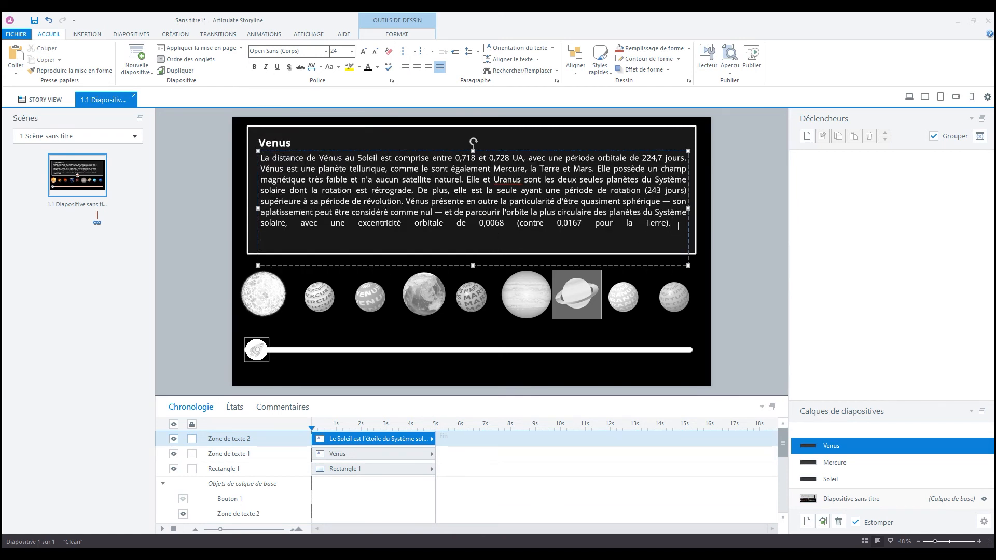
{"action": "key", "text": "BackSpace"}
{"action": "key", "text": "BackSpace"}
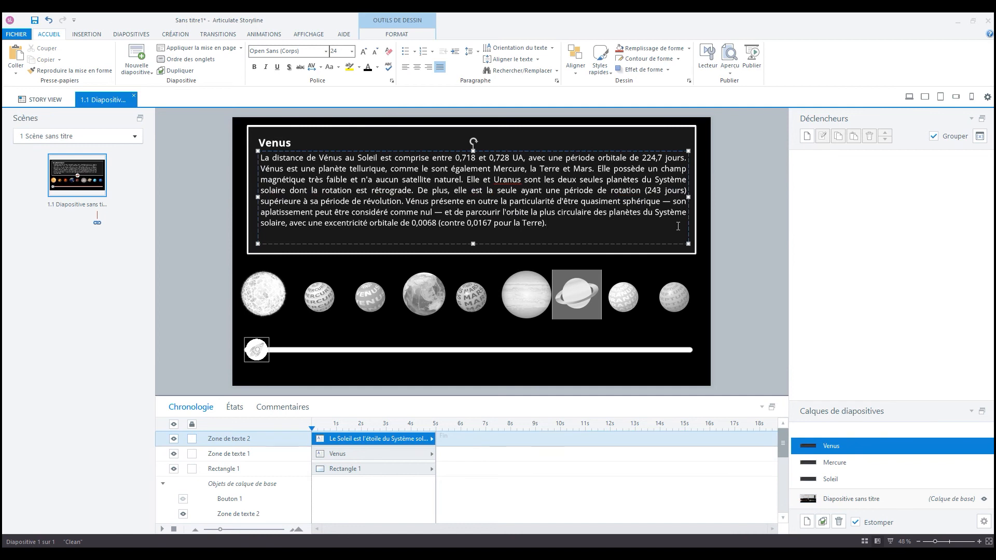
{"action": "left_click", "coordinate": [759, 233]}
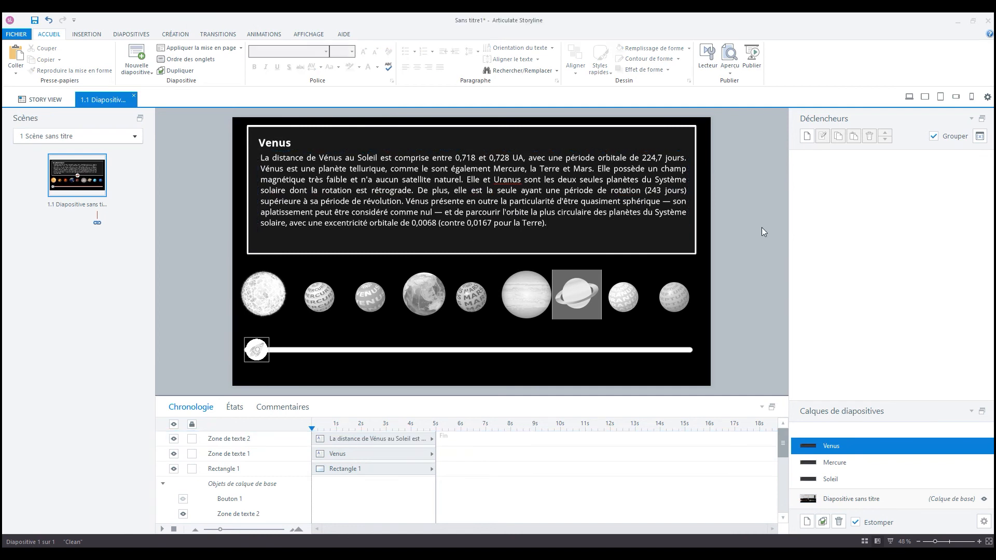
Step: Preview the slide from the base layer, launch the rocket, test the slider at Mercure, Venus and back at Soleil, and close the preview
{"action": "left_click", "coordinate": [867, 499]}
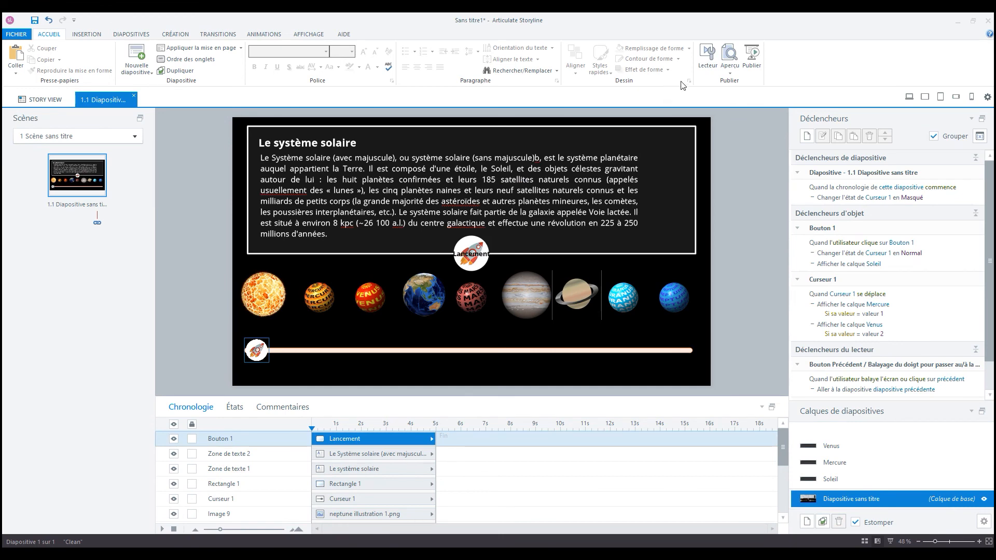
{"action": "left_click", "coordinate": [729, 73]}
{"action": "left_click", "coordinate": [736, 89]}
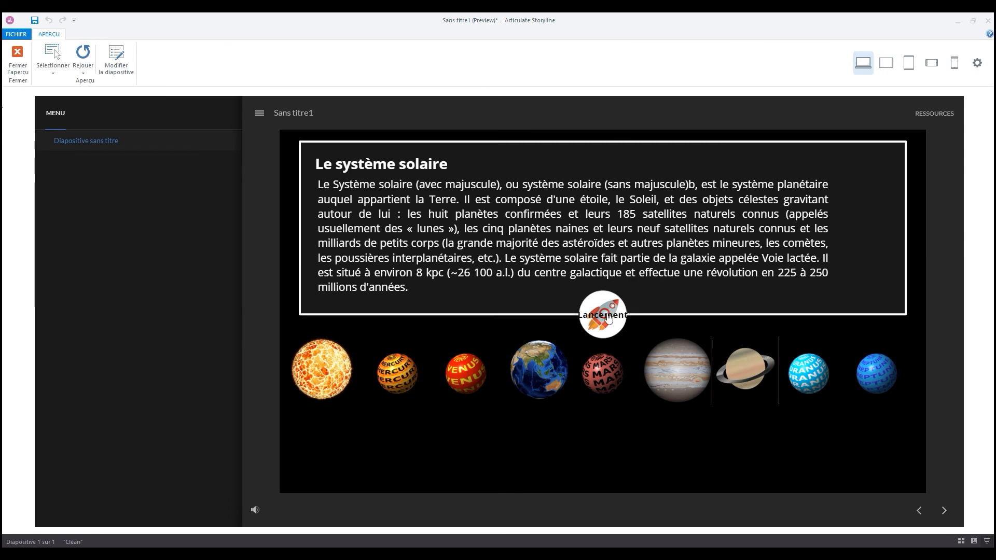
{"action": "left_click", "coordinate": [607, 318]}
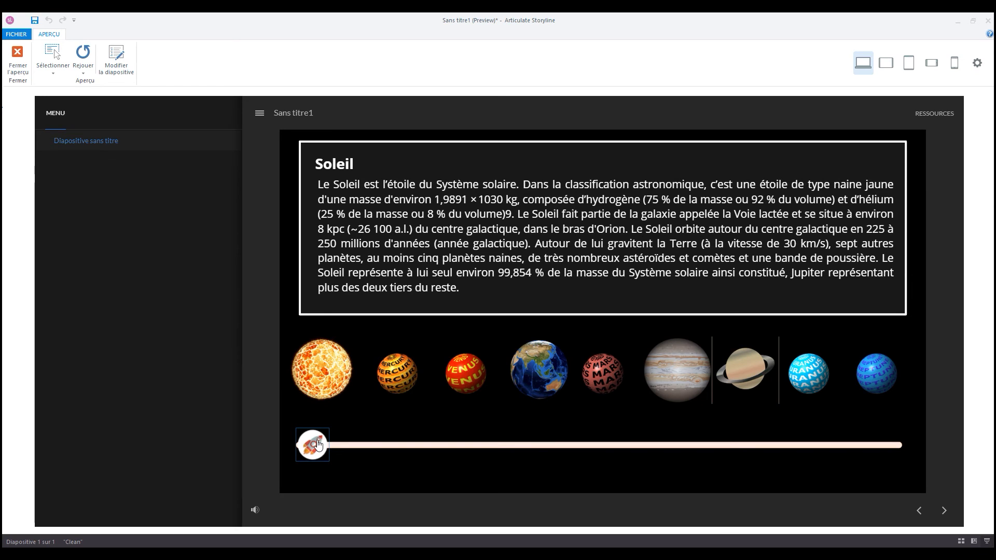
{"action": "left_click_drag", "start_coordinate": [317, 445], "coordinate": [379, 451]}
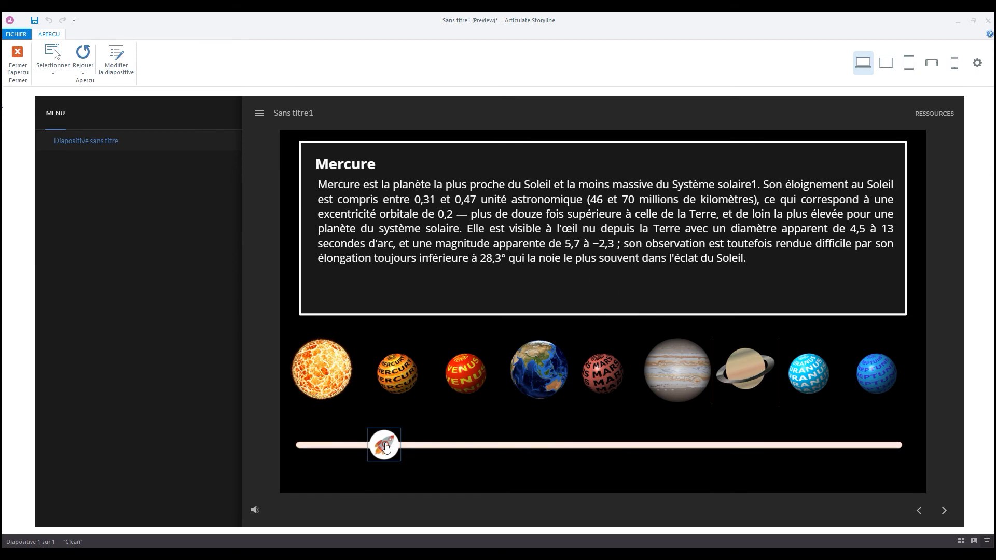
{"action": "left_click_drag", "start_coordinate": [384, 445], "coordinate": [455, 445]}
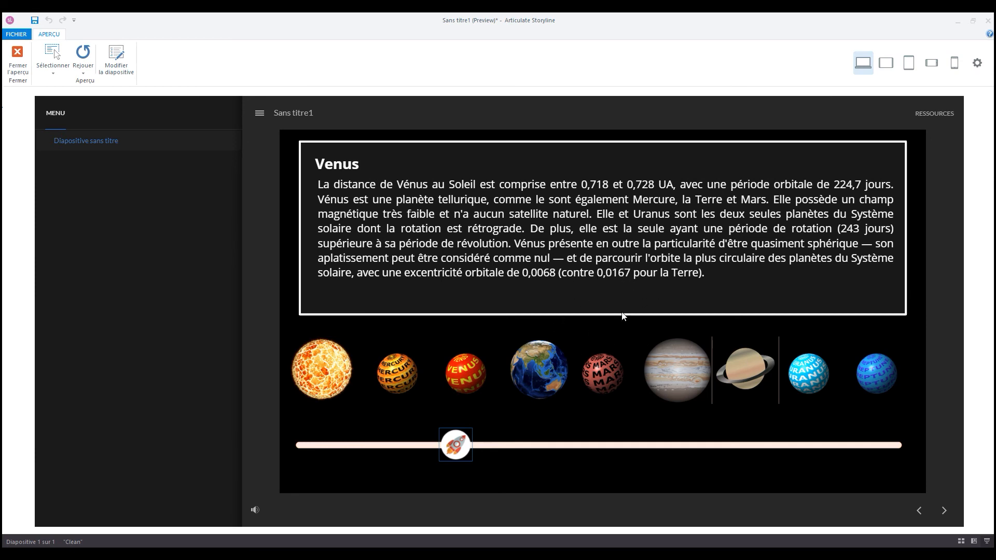
{"action": "left_click_drag", "start_coordinate": [456, 445], "coordinate": [345, 441]}
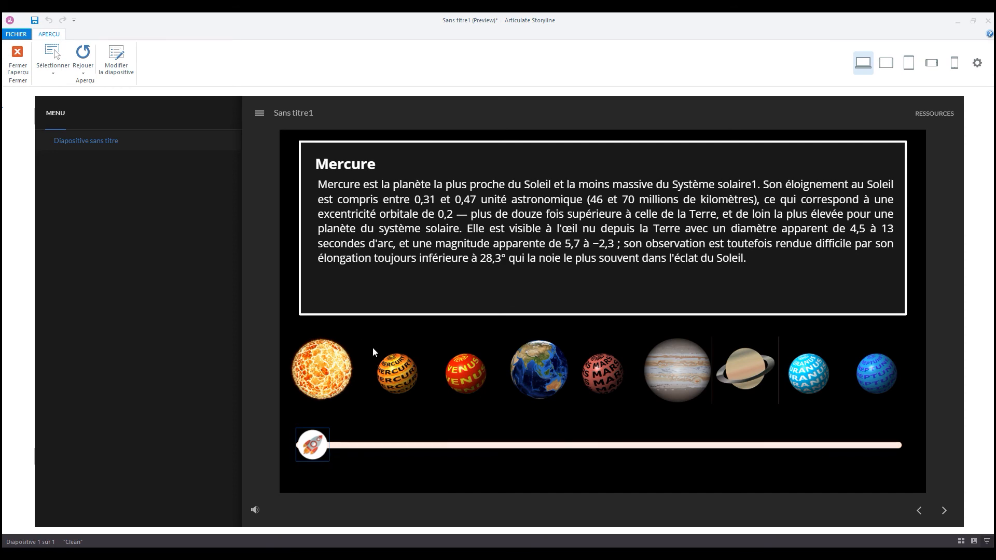
{"action": "left_click", "coordinate": [18, 60]}
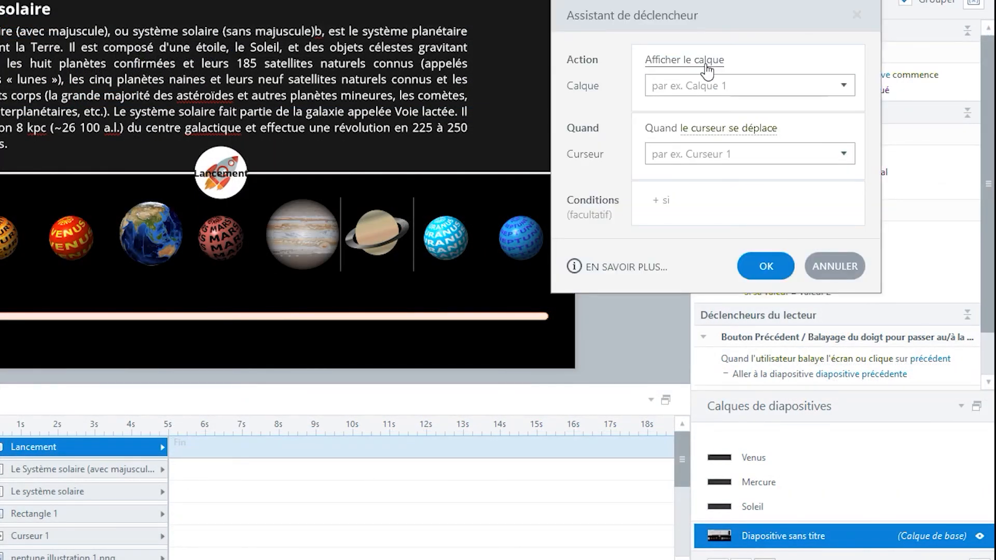
Step: Add a base layer trigger that shows the Soleil layer when Curseur 1 moves, if its value equals 0
{"action": "left_click", "coordinate": [708, 86]}
{"action": "left_click", "coordinate": [694, 203]}
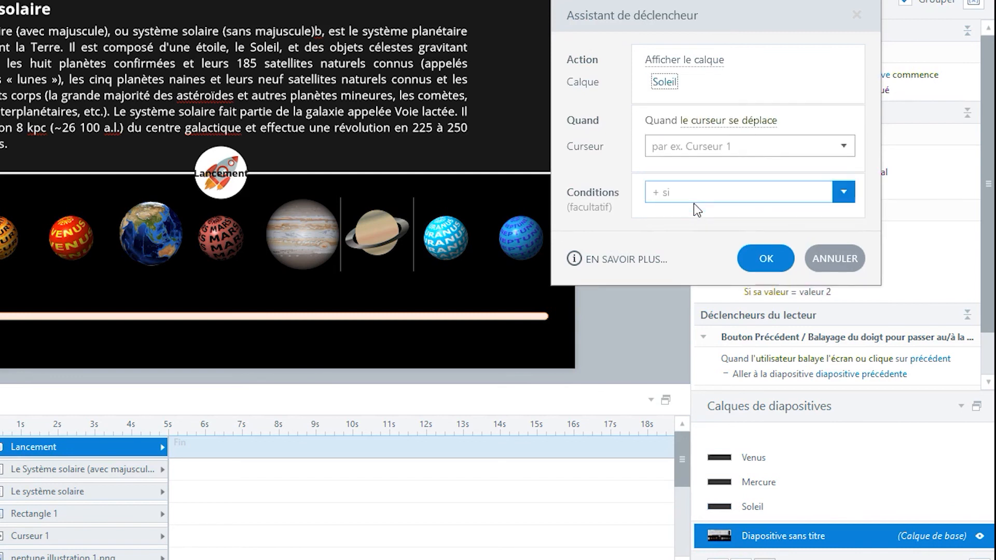
{"action": "left_click", "coordinate": [773, 145]}
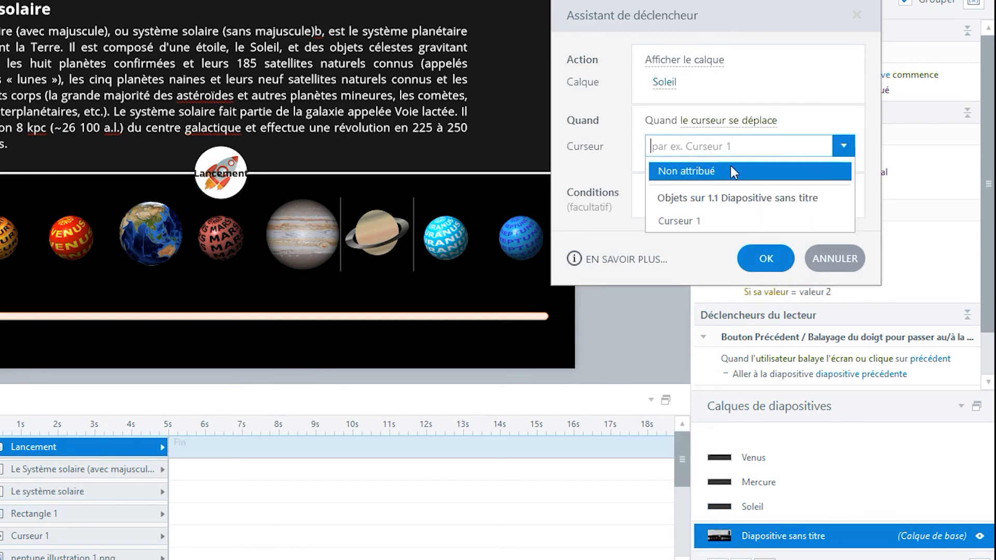
{"action": "left_click", "coordinate": [696, 228]}
{"action": "left_click", "coordinate": [741, 193]}
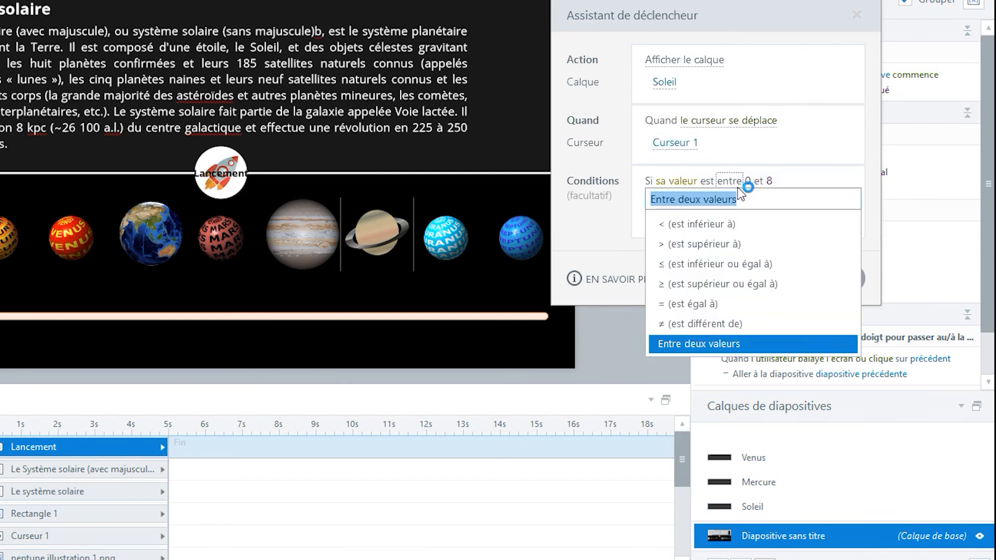
{"action": "left_click", "coordinate": [692, 304]}
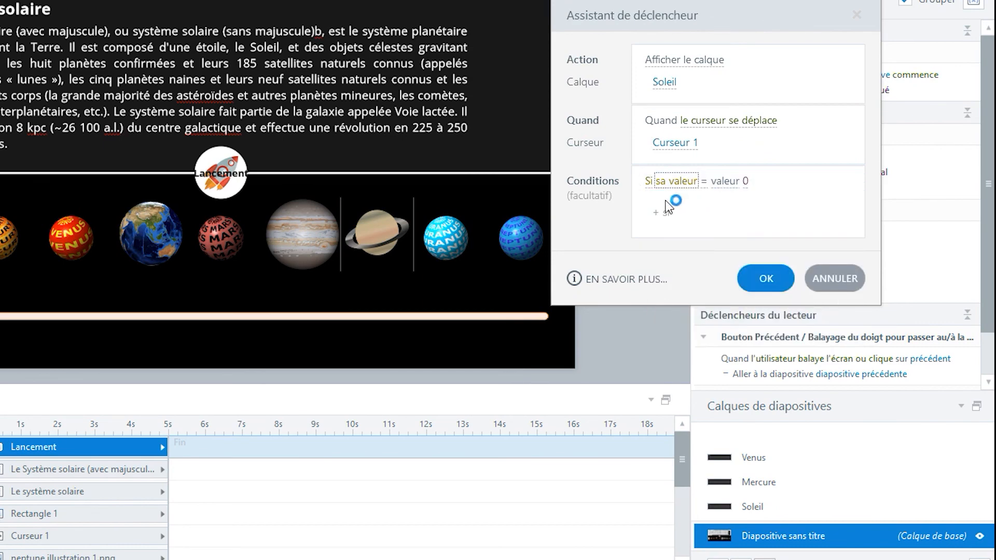
{"action": "left_click", "coordinate": [766, 278]}
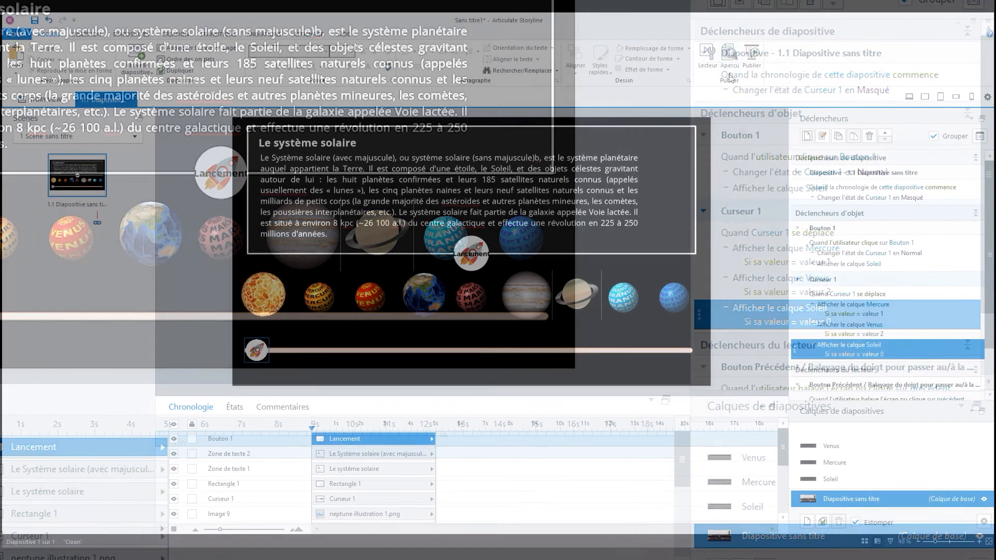
Step: Preview the slide again and test moving the rocket slider back to its starting position at Soleil
{"action": "left_click", "coordinate": [729, 73]}
{"action": "left_click", "coordinate": [757, 83]}
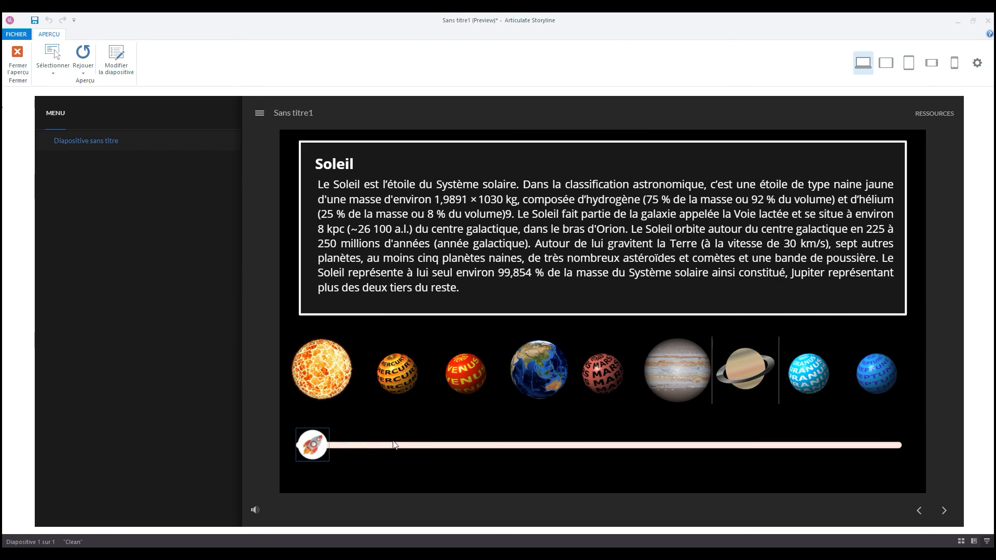
{"action": "left_click_drag", "start_coordinate": [394, 444], "coordinate": [343, 444]}
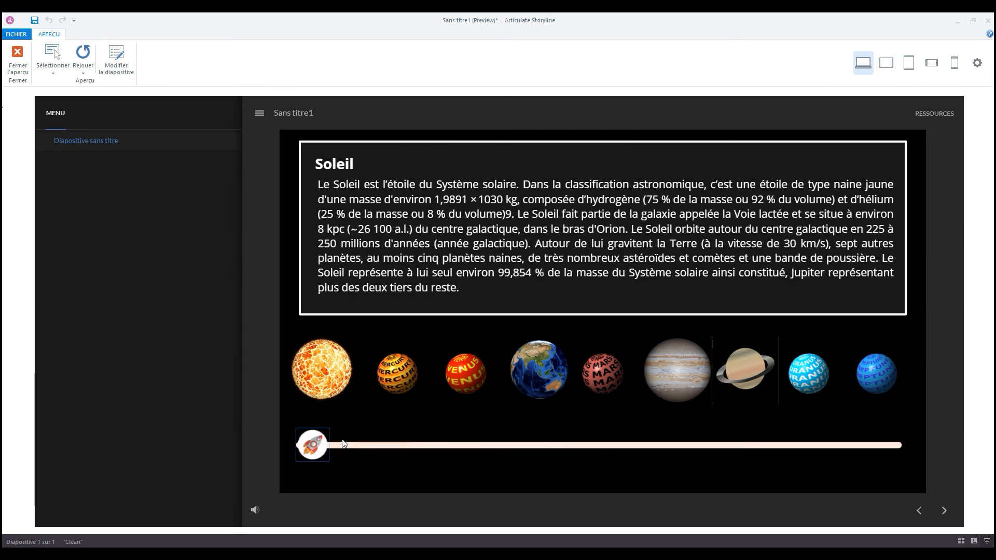